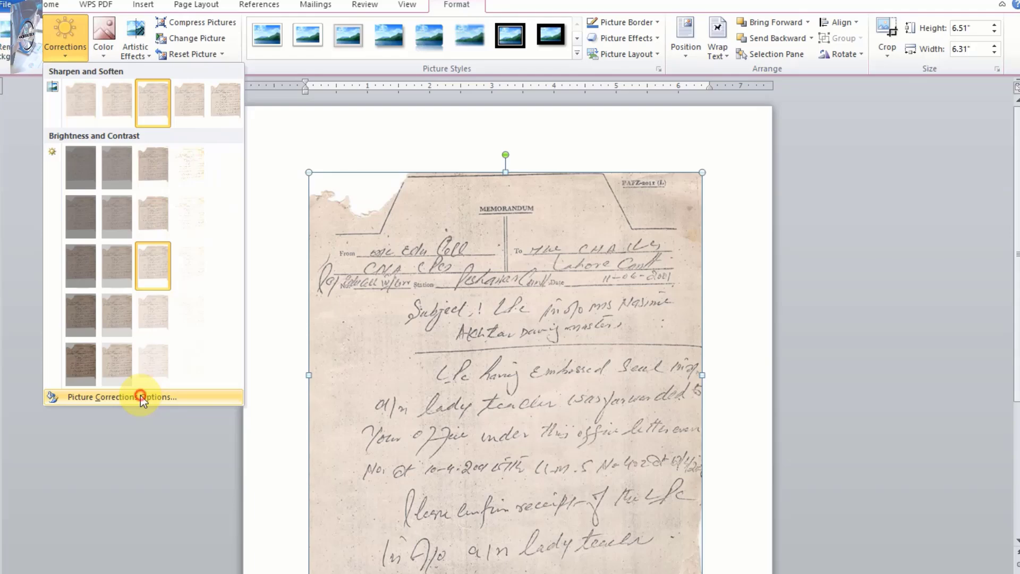
# Open the picture correction options for the scanned memo, move the dialog off the page and set sharpening to 47%.
pyautogui.click(142, 398)
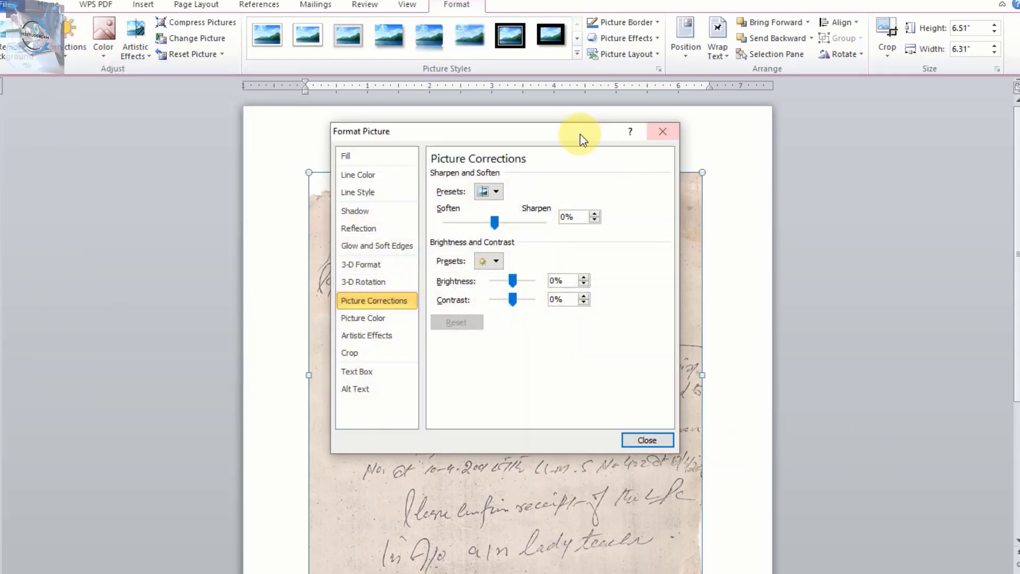
pyautogui.moveTo(547, 133); pyautogui.dragTo(891, 111)
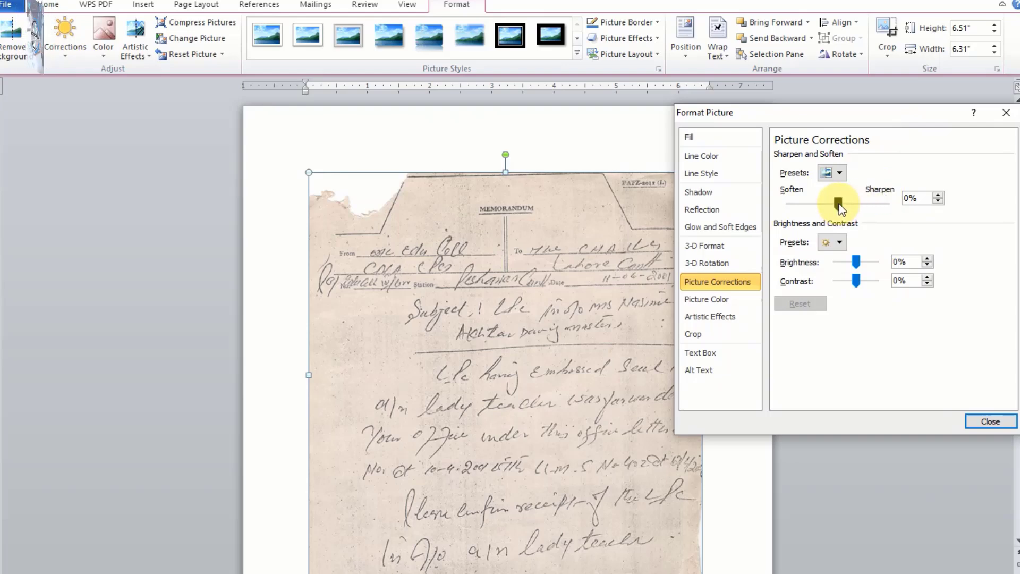
pyautogui.moveTo(840, 203); pyautogui.dragTo(861, 202)
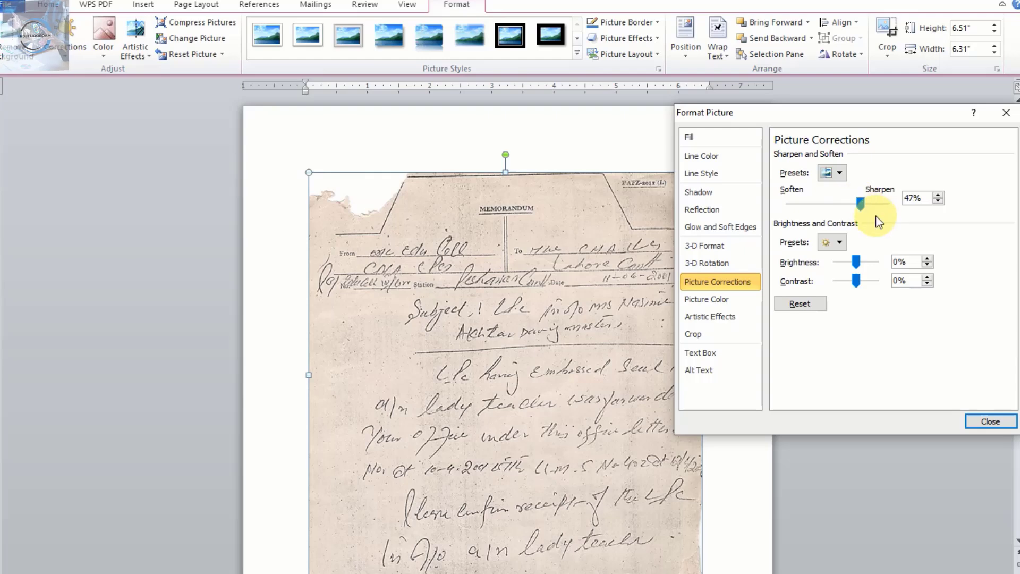
# Raise the scanned memo's sharpening step by step to 57%.
pyautogui.click(939, 194)
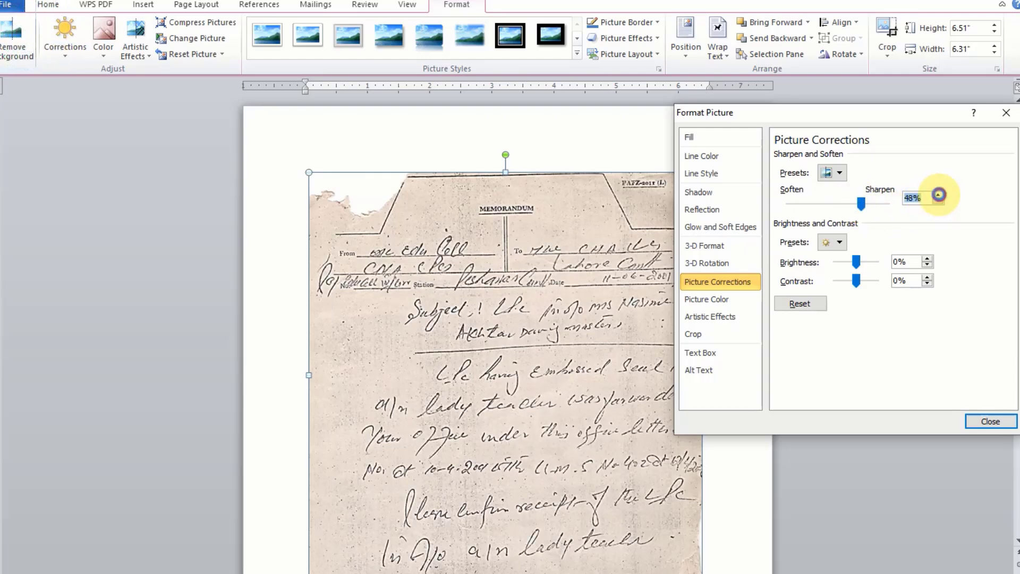
pyautogui.click(938, 195)
pyautogui.click(939, 195)
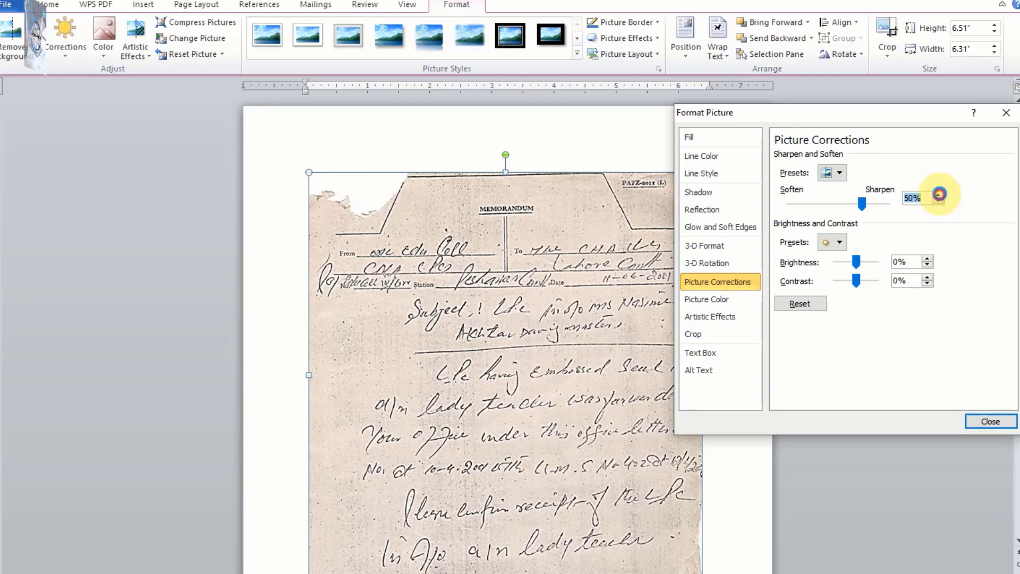
pyautogui.click(939, 195)
pyautogui.click(939, 195)
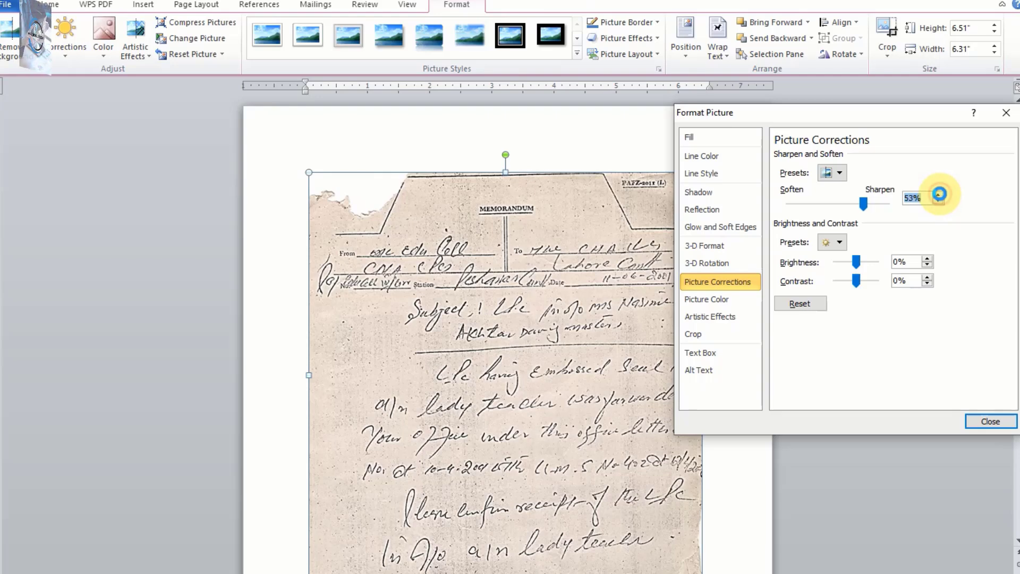
pyautogui.click(939, 194)
pyautogui.click(939, 195)
pyautogui.click(939, 194)
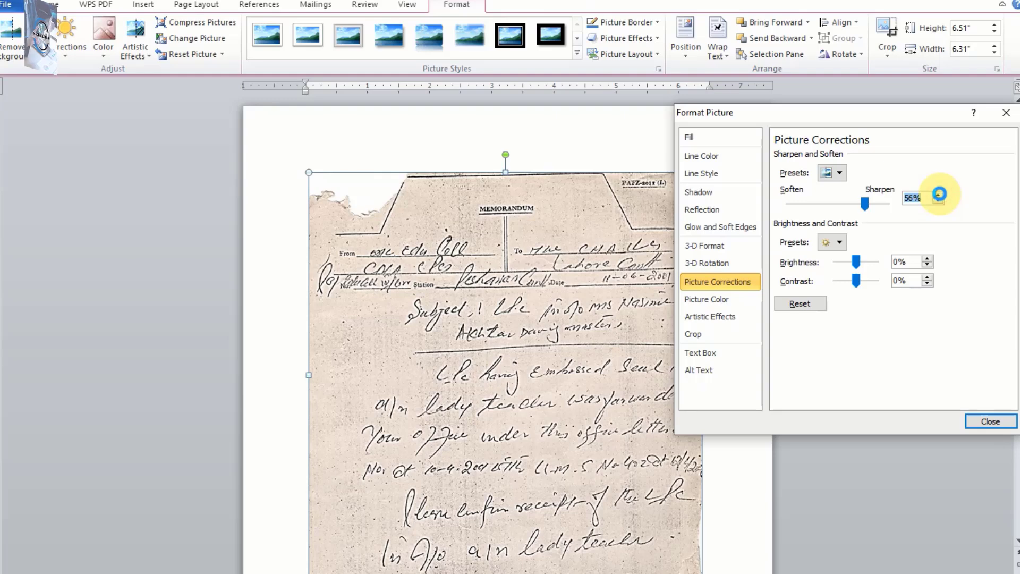
pyautogui.click(939, 195)
# Lower the scanned memo's sharpening step by step to 10%.
pyautogui.click(938, 201)
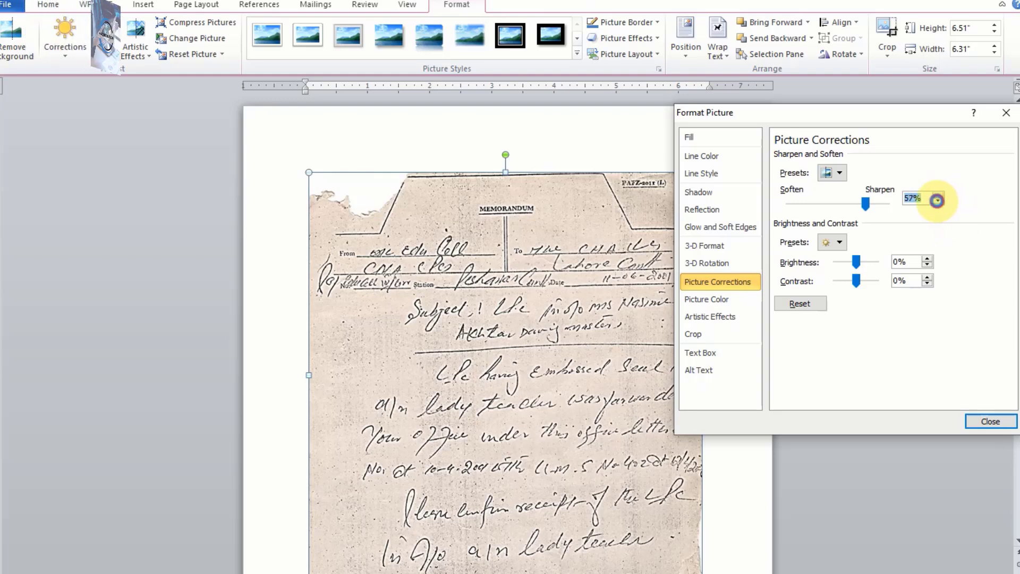
pyautogui.click(937, 201)
pyautogui.click(937, 201)
pyautogui.click(937, 201)
pyautogui.click(937, 201)
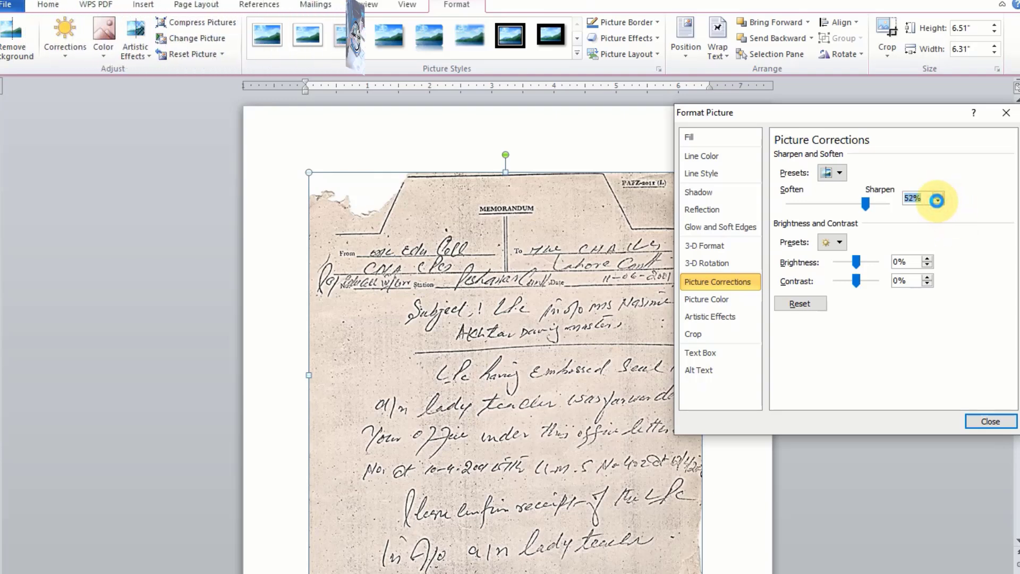
pyautogui.click(937, 201)
pyautogui.click(937, 201)
pyautogui.click(937, 201)
pyautogui.click(937, 201)
pyautogui.click(937, 201)
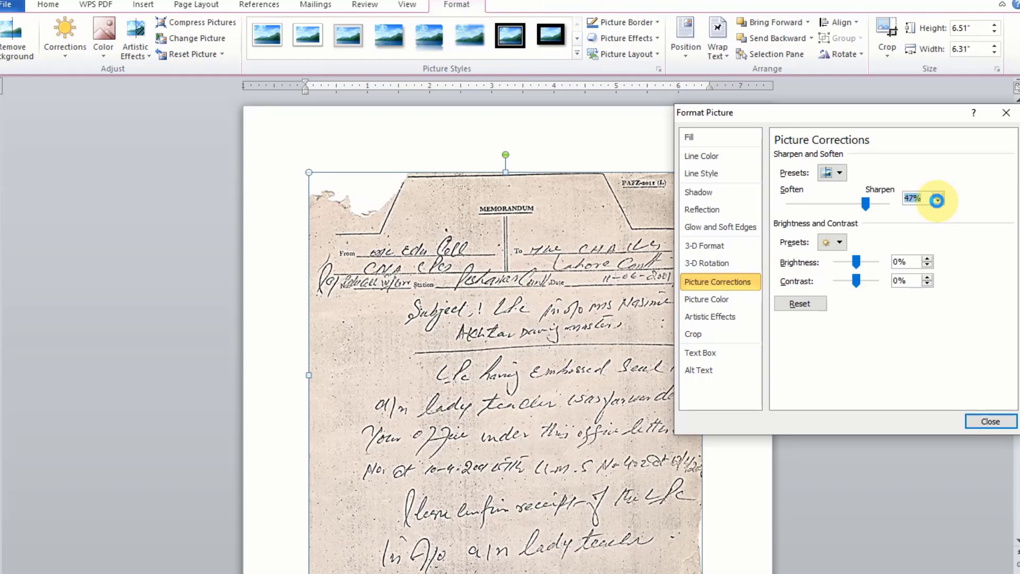
pyautogui.click(938, 201)
pyautogui.click(938, 201)
pyautogui.click(938, 202)
pyautogui.click(937, 201)
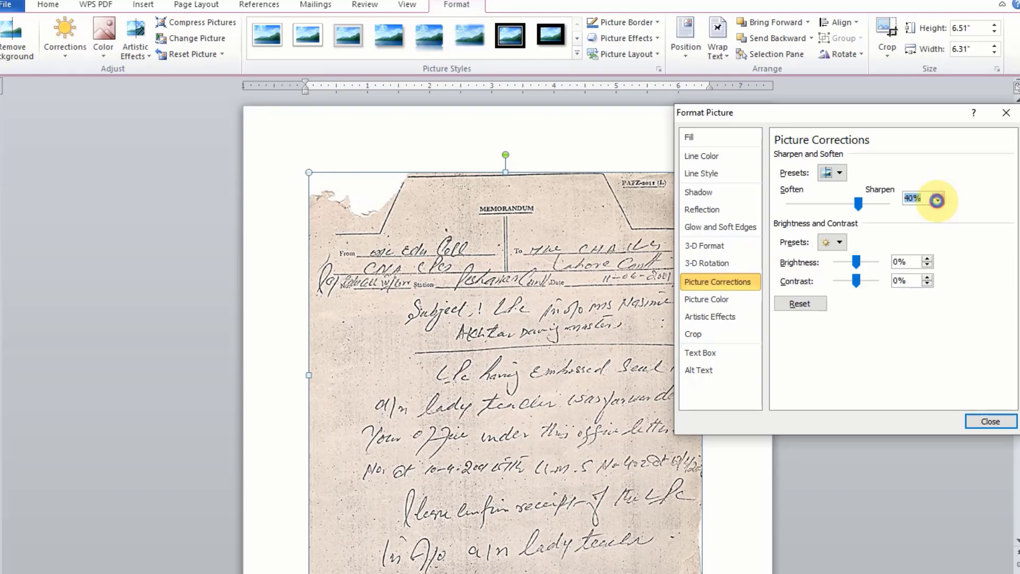
pyautogui.click(938, 201)
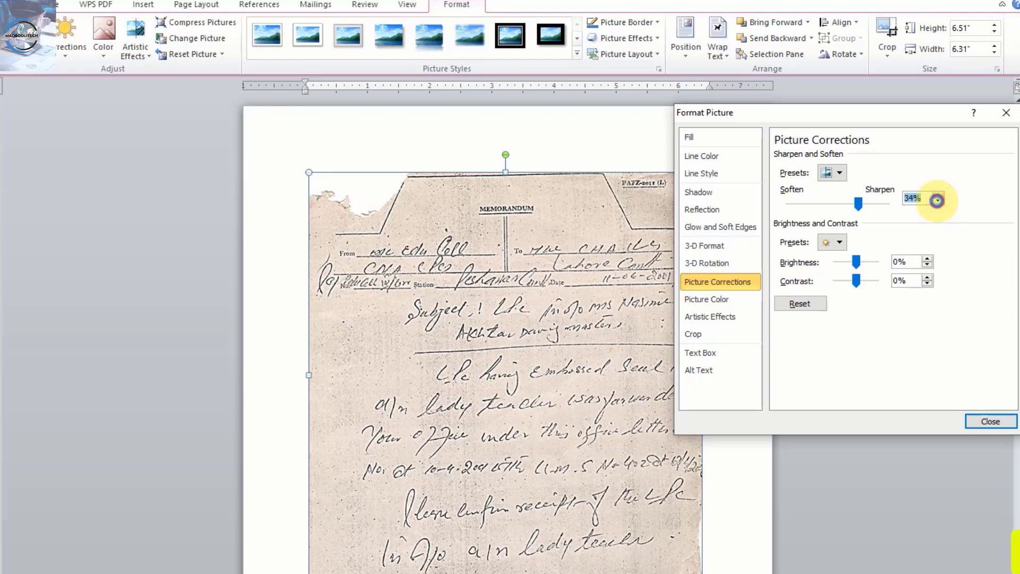
pyautogui.click(937, 201)
pyautogui.click(937, 201)
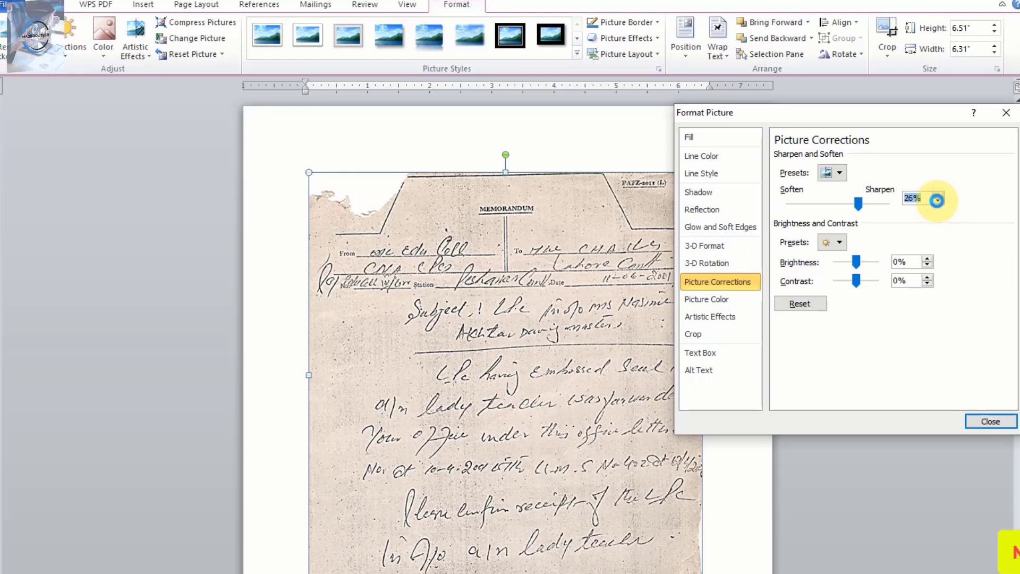
pyautogui.click(937, 202)
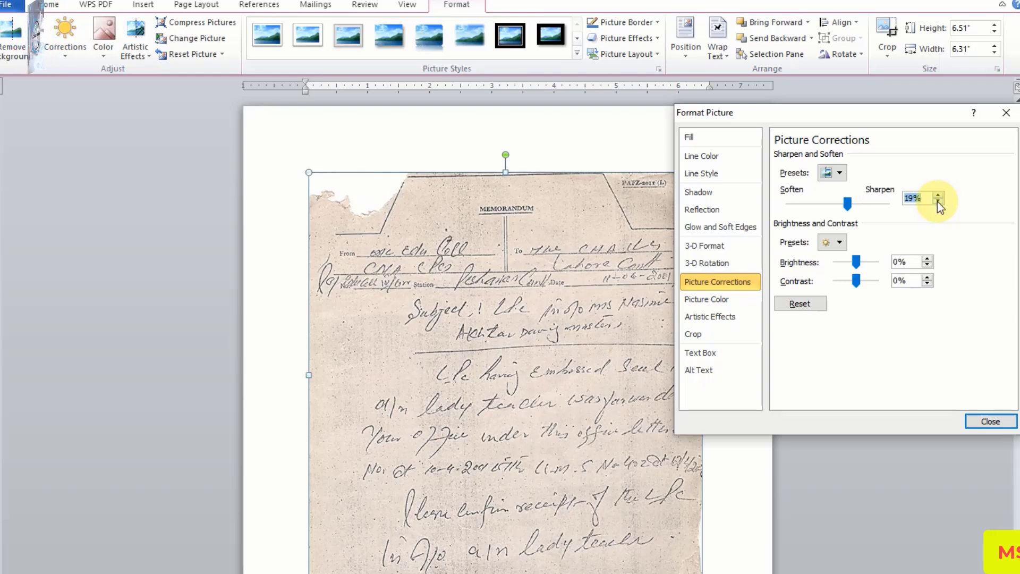
pyautogui.click(937, 202)
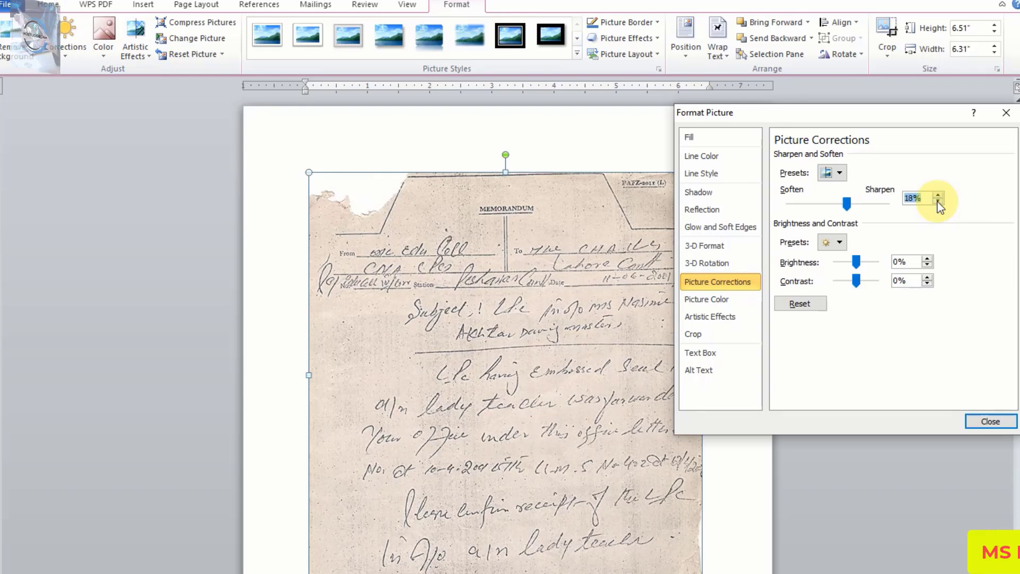
pyautogui.click(938, 202)
pyautogui.click(938, 202)
pyautogui.click(937, 202)
pyautogui.click(937, 202)
pyautogui.click(938, 202)
pyautogui.click(938, 202)
pyautogui.click(938, 202)
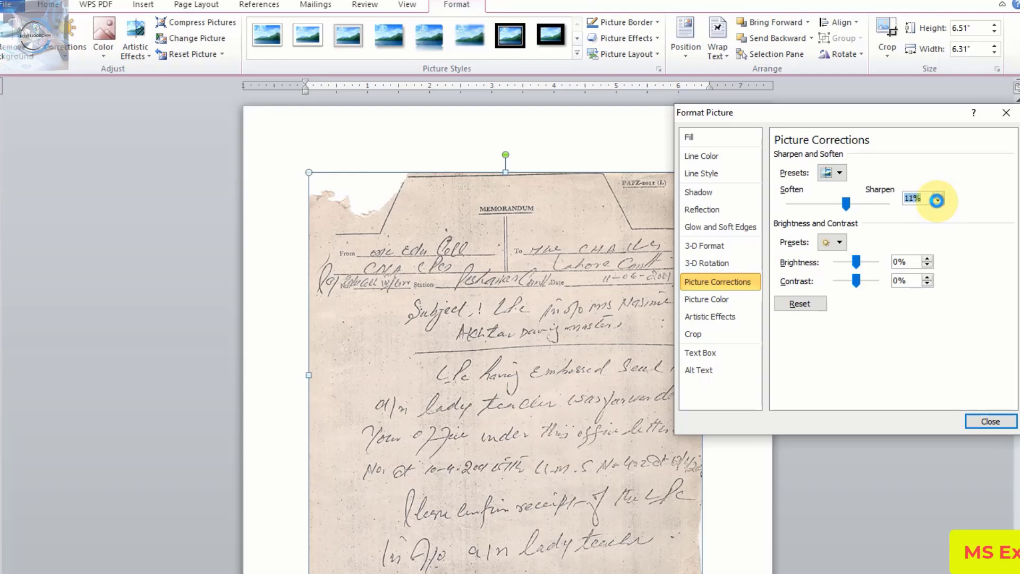
pyautogui.click(938, 202)
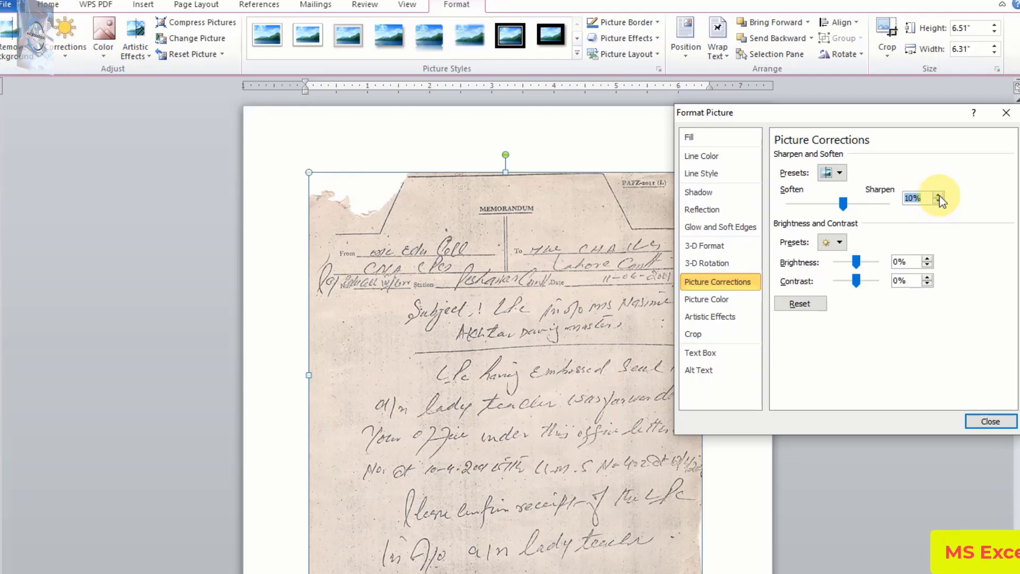
# Increase the scanned memo's sharpening gradually to 41%.
pyautogui.click(939, 193)
pyautogui.click(938, 193)
pyautogui.click(939, 194)
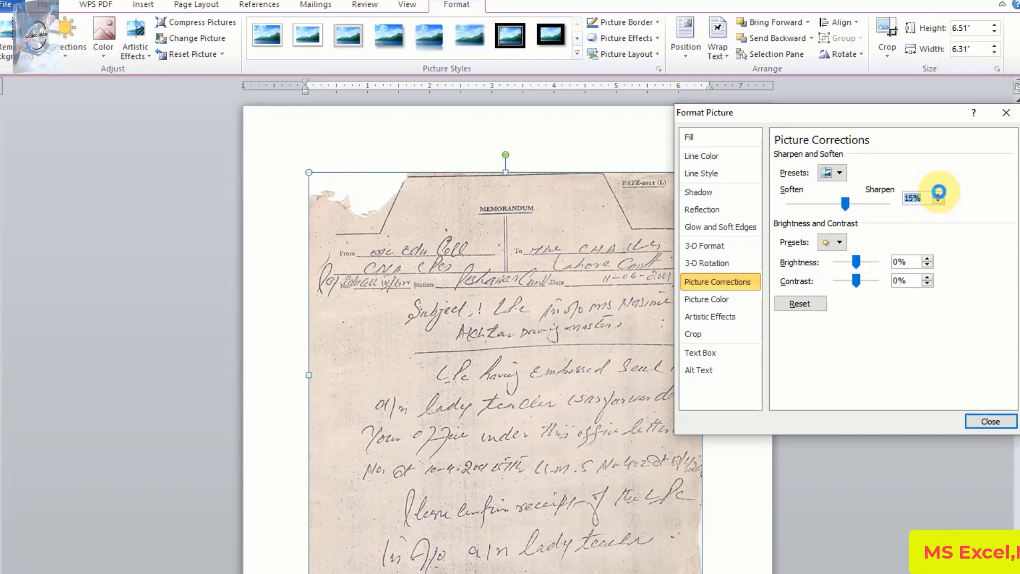
pyautogui.click(938, 194)
pyautogui.click(939, 193)
pyautogui.click(939, 193)
pyautogui.click(939, 193)
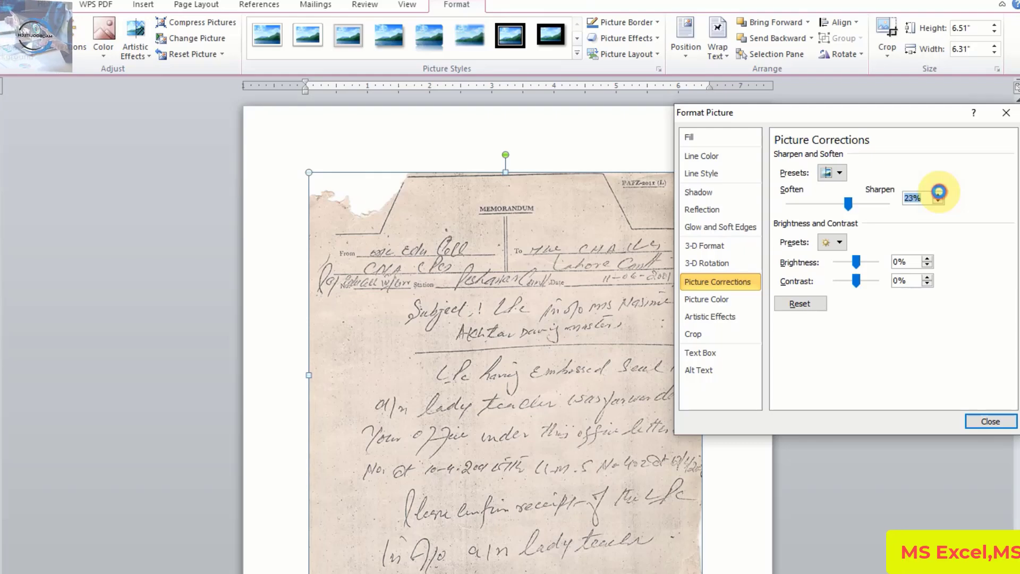
pyautogui.click(939, 193)
pyautogui.click(939, 193)
pyautogui.click(939, 194)
pyautogui.click(939, 194)
pyautogui.click(939, 193)
pyautogui.click(938, 193)
pyautogui.click(939, 194)
pyautogui.click(939, 194)
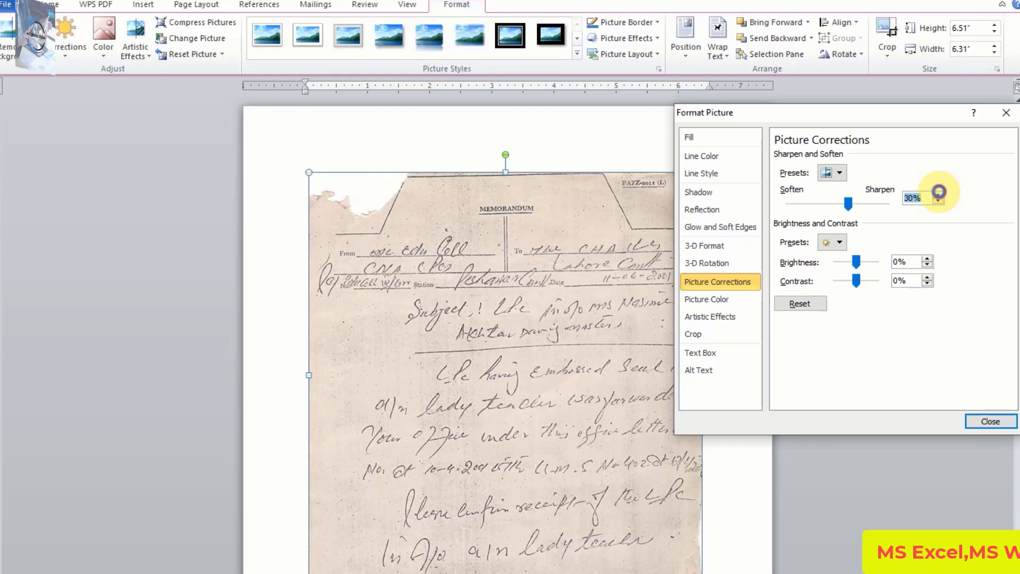
pyautogui.click(938, 193)
pyautogui.click(938, 193)
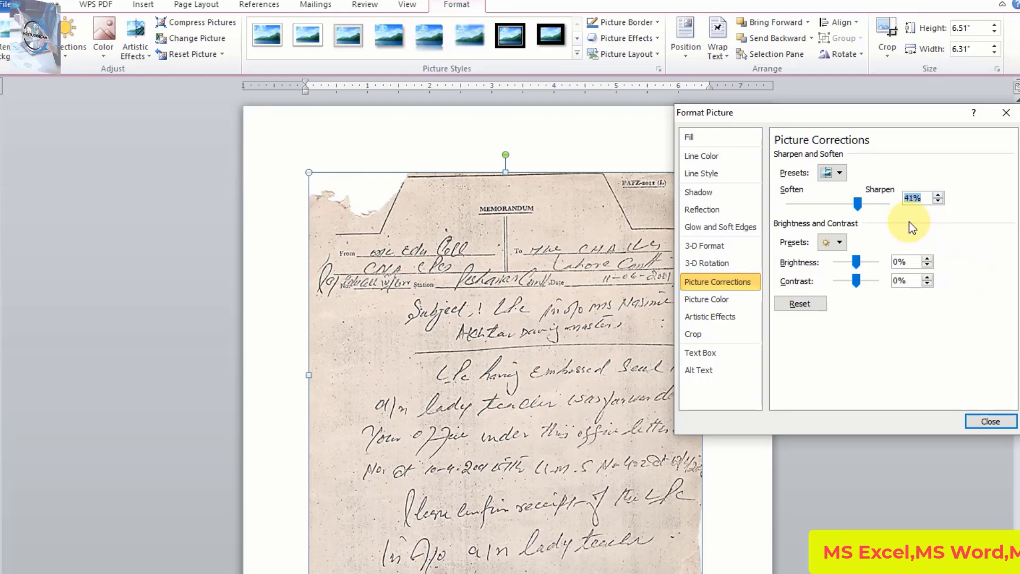
# Sharpen the scanned memo to the 100% maximum and fine-tune the value down to 95%.
pyautogui.moveTo(860, 205); pyautogui.dragTo(889, 206)
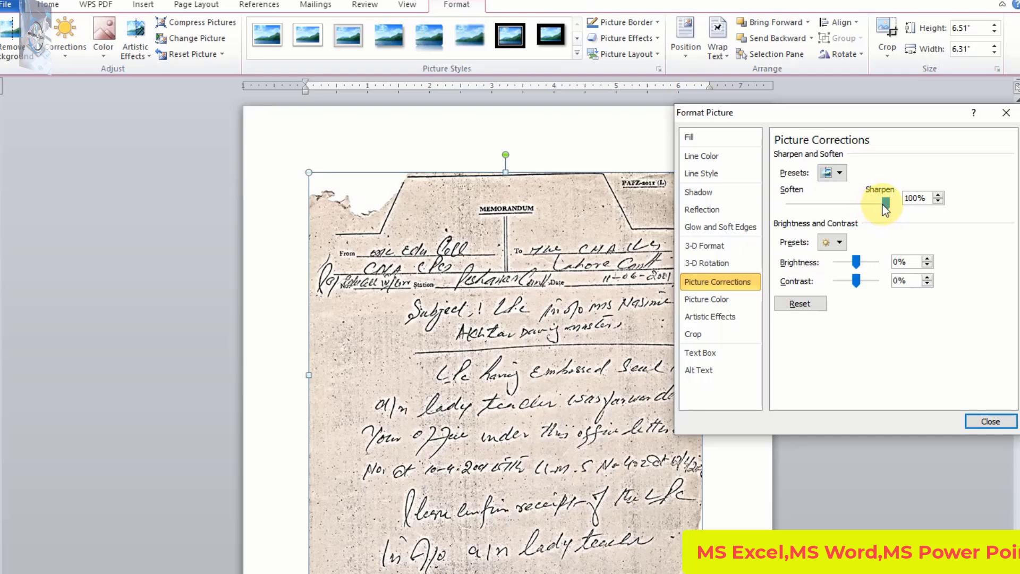
pyautogui.click(938, 201)
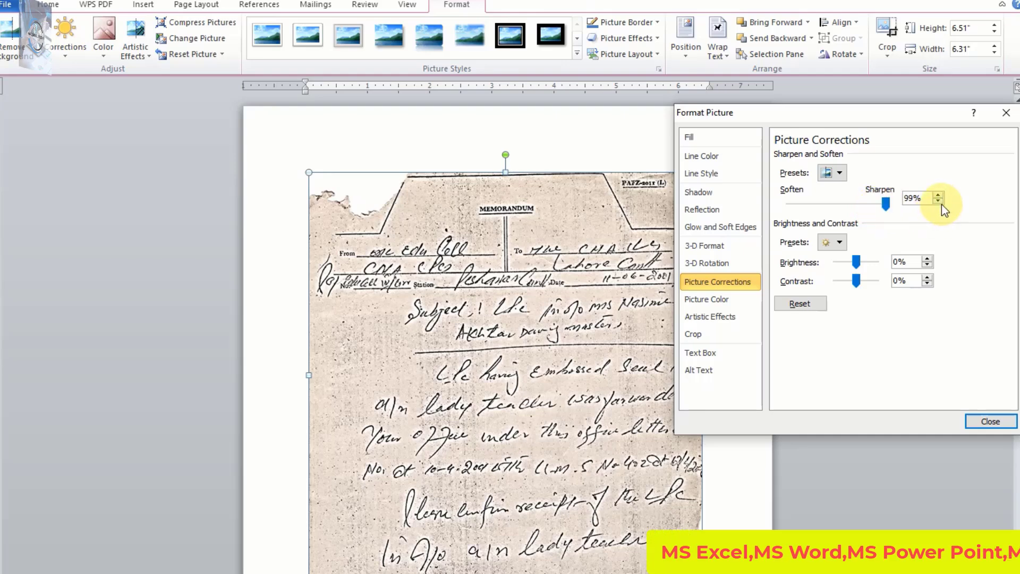
pyautogui.click(938, 201)
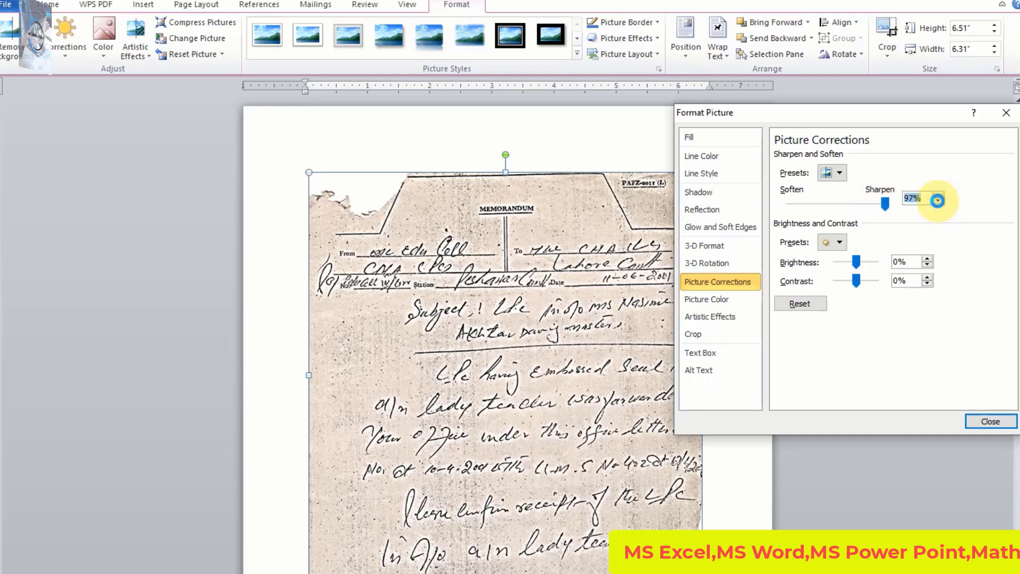
pyautogui.click(938, 201)
pyautogui.click(938, 201)
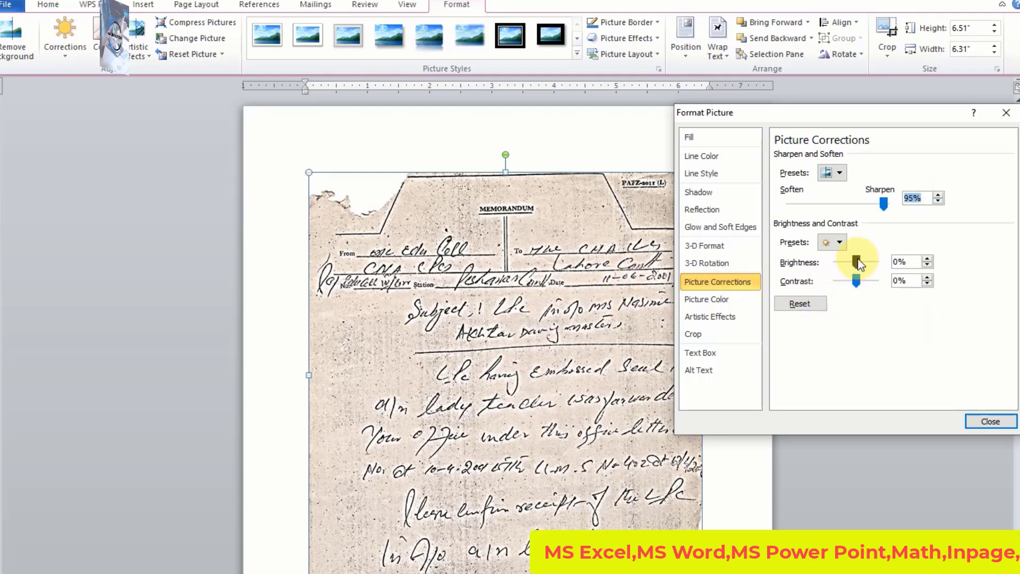
# Look over the brightness and contrast presets without choosing one, and raise the scanned memo's brightness to 57%.
pyautogui.click(842, 243)
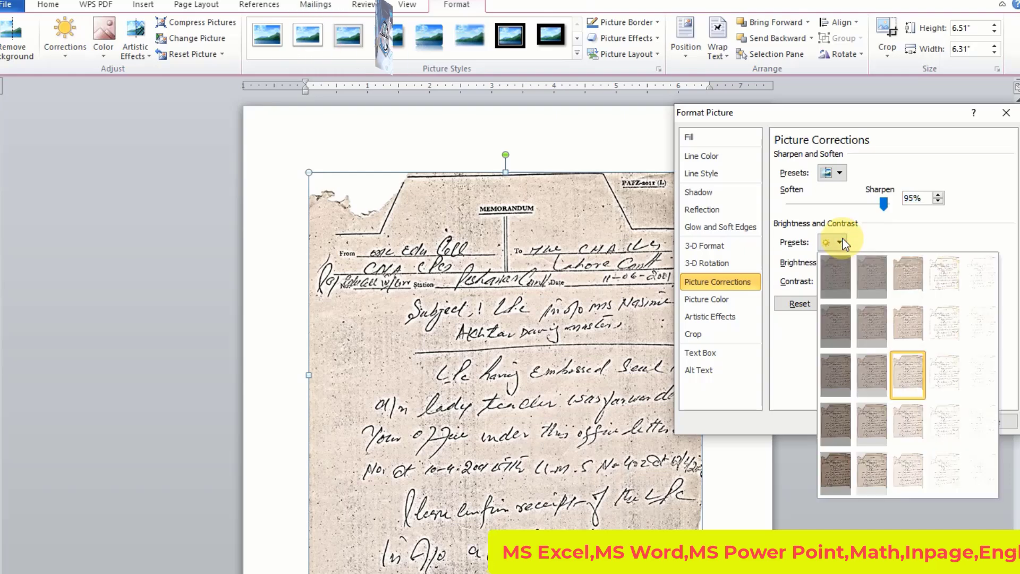
pyautogui.click(842, 243)
pyautogui.click(929, 259)
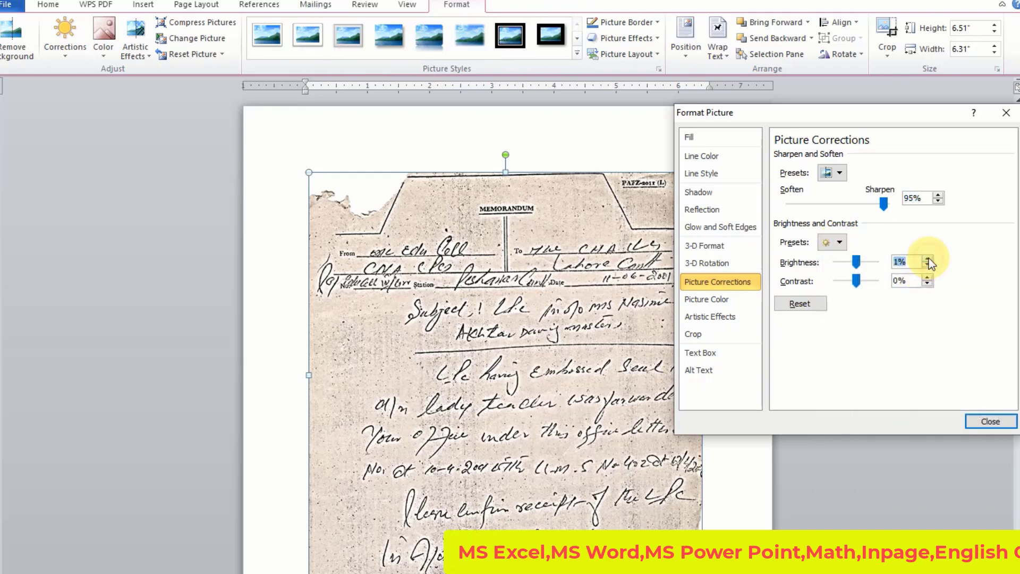
pyautogui.click(928, 259)
pyautogui.click(928, 259)
pyautogui.click(928, 258)
pyautogui.click(928, 259)
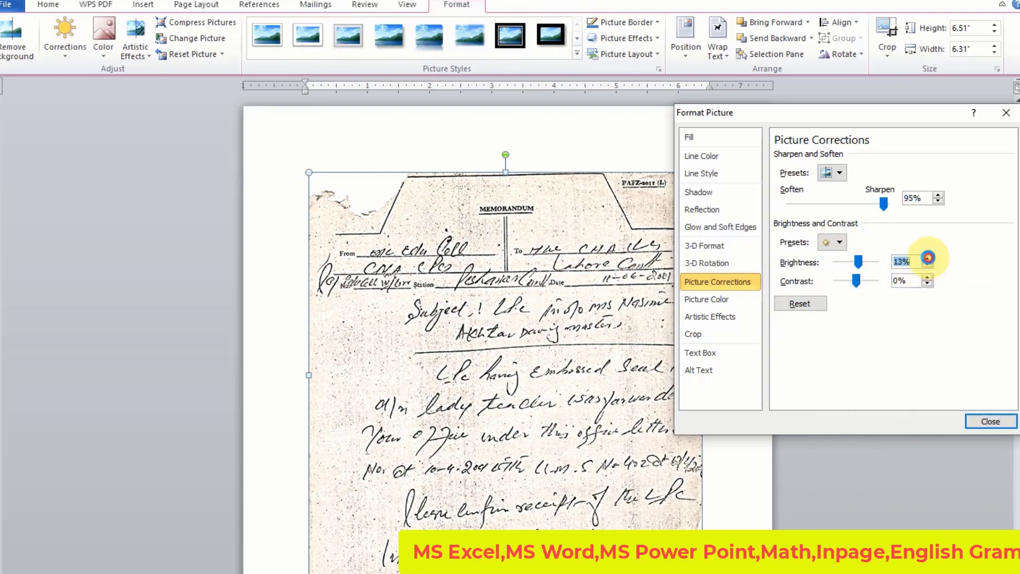
pyautogui.click(928, 258)
pyautogui.click(928, 258)
pyautogui.click(928, 258)
pyautogui.click(928, 258)
pyautogui.click(928, 259)
pyautogui.click(928, 258)
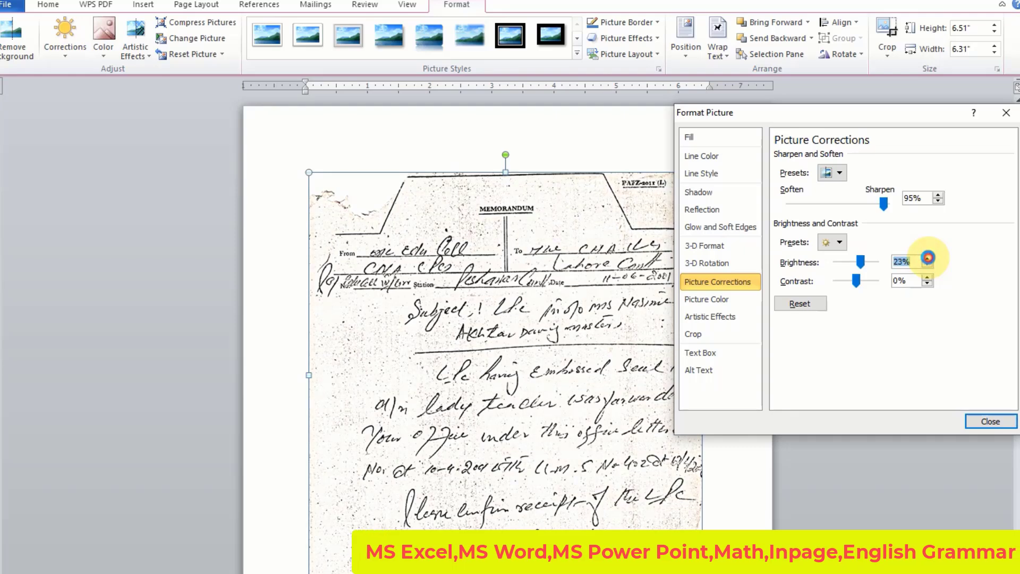
pyautogui.click(928, 258)
pyautogui.click(928, 259)
pyautogui.click(928, 258)
pyautogui.click(928, 258)
pyautogui.click(928, 258)
pyautogui.click(928, 259)
pyautogui.click(928, 258)
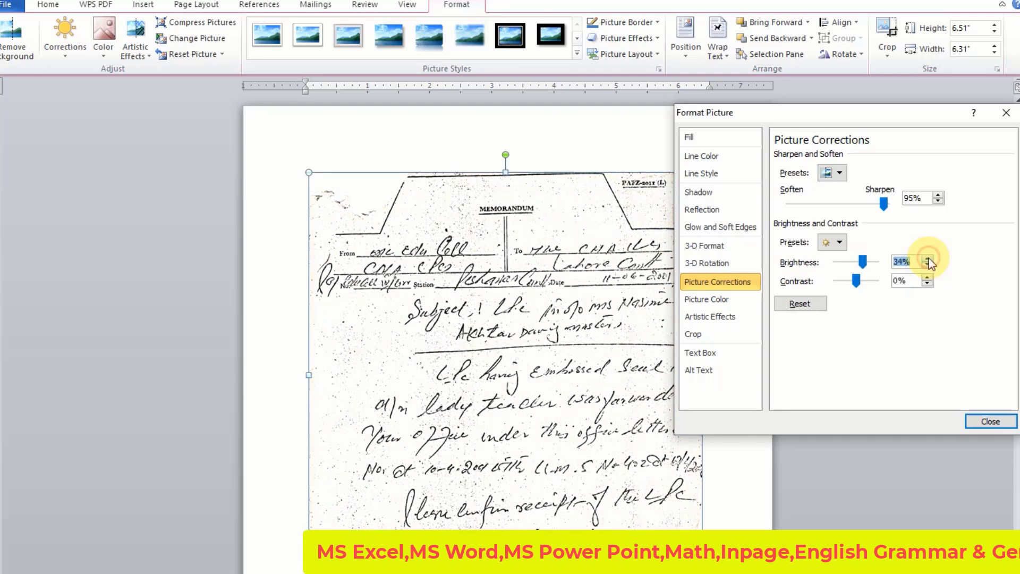
pyautogui.click(928, 258)
pyautogui.click(928, 258)
pyautogui.click(928, 258)
pyautogui.click(928, 258)
pyautogui.click(928, 259)
pyautogui.click(928, 258)
pyautogui.click(928, 258)
pyautogui.click(928, 258)
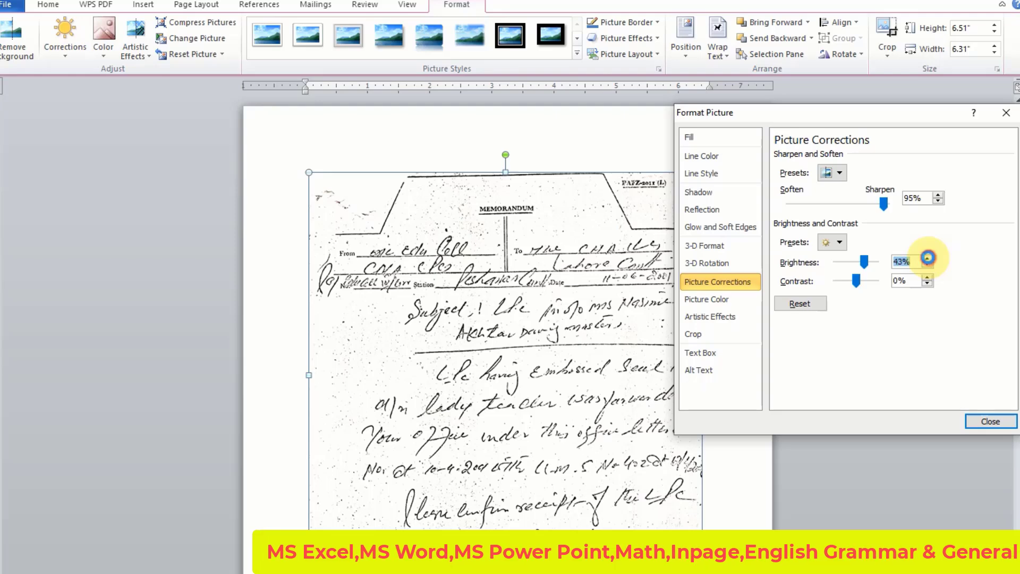
pyautogui.click(928, 259)
pyautogui.click(928, 259)
pyautogui.click(928, 258)
pyautogui.click(928, 258)
pyautogui.click(928, 259)
pyautogui.click(928, 258)
pyautogui.click(928, 259)
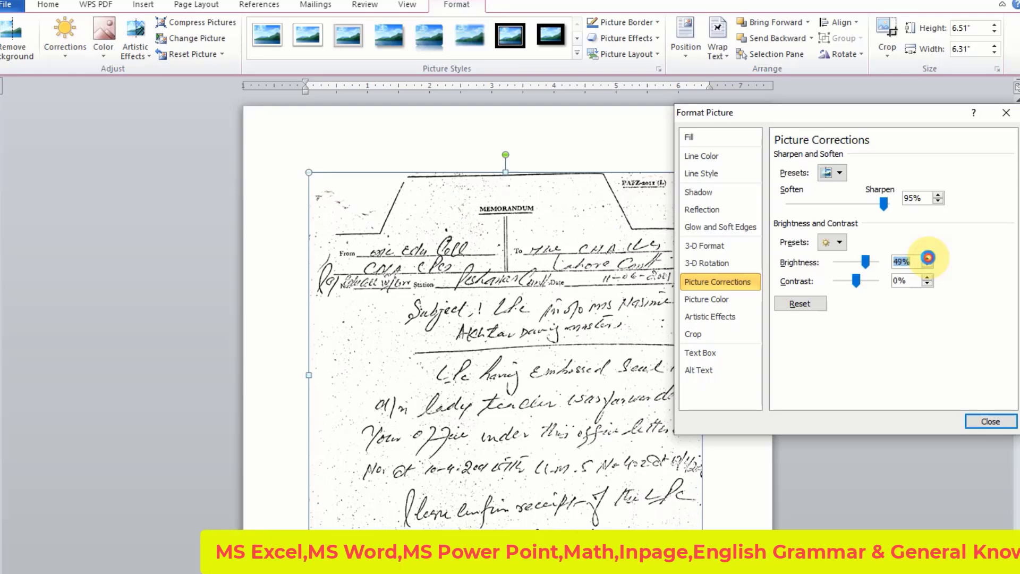
pyautogui.click(928, 259)
pyautogui.click(928, 258)
pyautogui.click(928, 258)
pyautogui.click(928, 259)
pyautogui.click(928, 258)
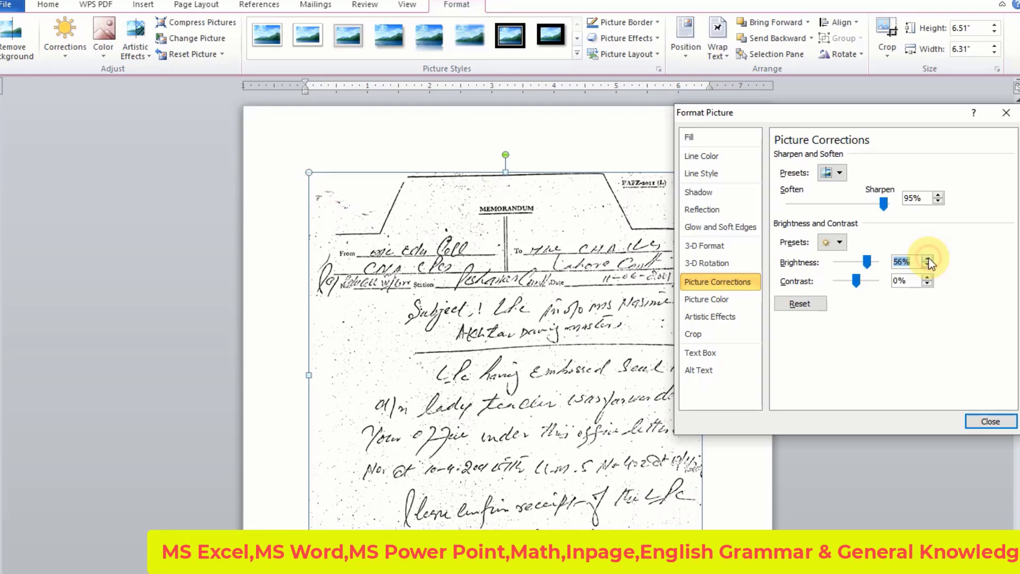
pyautogui.click(928, 258)
# Raise the scanned memo's contrast step by step to 28%.
pyautogui.click(928, 277)
pyautogui.click(928, 278)
pyautogui.click(928, 277)
pyautogui.click(928, 277)
pyautogui.click(928, 277)
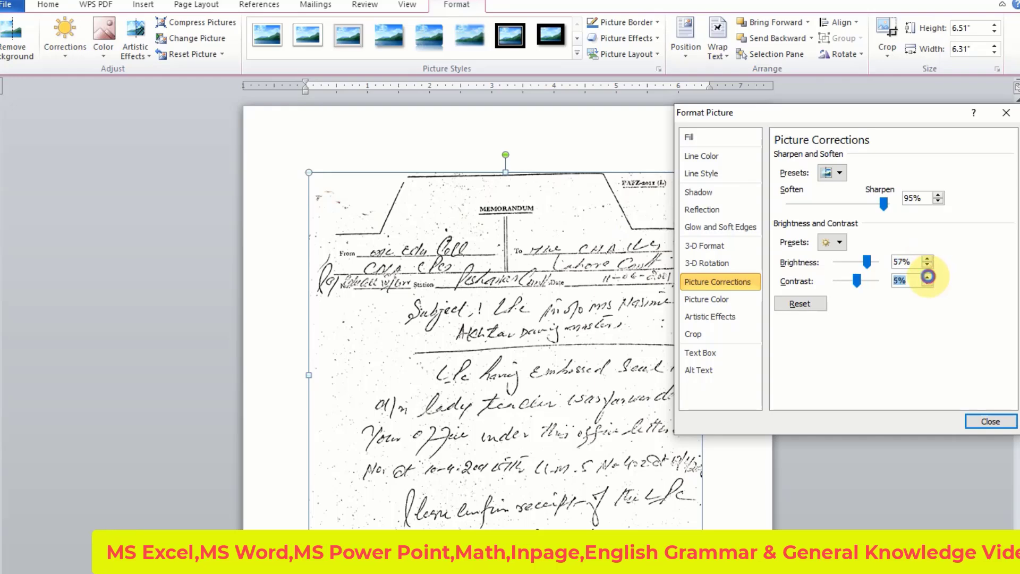
pyautogui.click(928, 276)
pyautogui.click(928, 276)
pyautogui.click(928, 276)
pyautogui.click(928, 276)
pyautogui.click(928, 276)
pyautogui.click(928, 276)
pyautogui.click(928, 276)
pyautogui.click(928, 276)
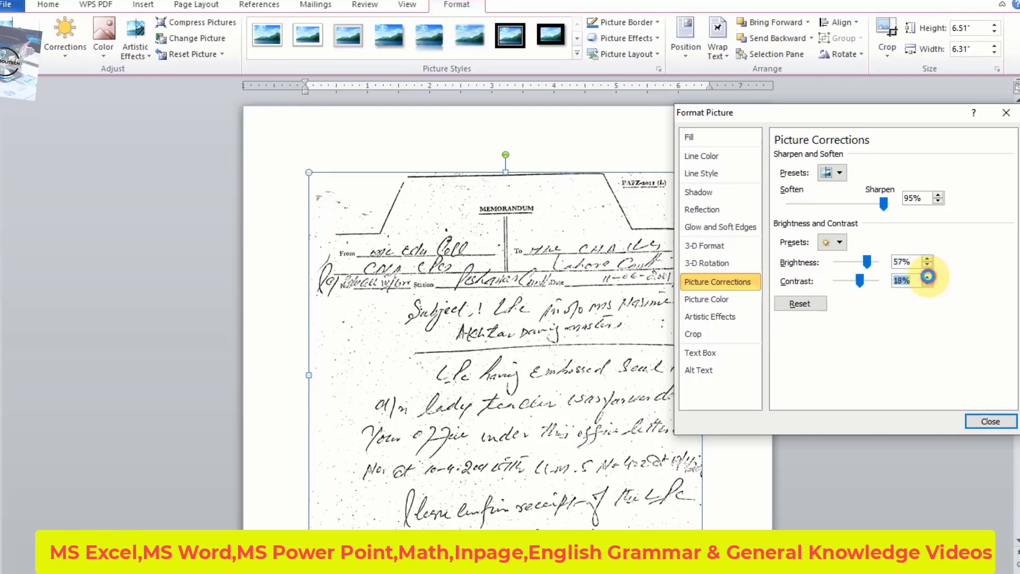
pyautogui.click(928, 277)
pyautogui.click(928, 277)
pyautogui.click(928, 277)
pyautogui.click(928, 277)
pyautogui.click(928, 276)
pyautogui.click(928, 277)
pyautogui.click(928, 277)
pyautogui.click(928, 276)
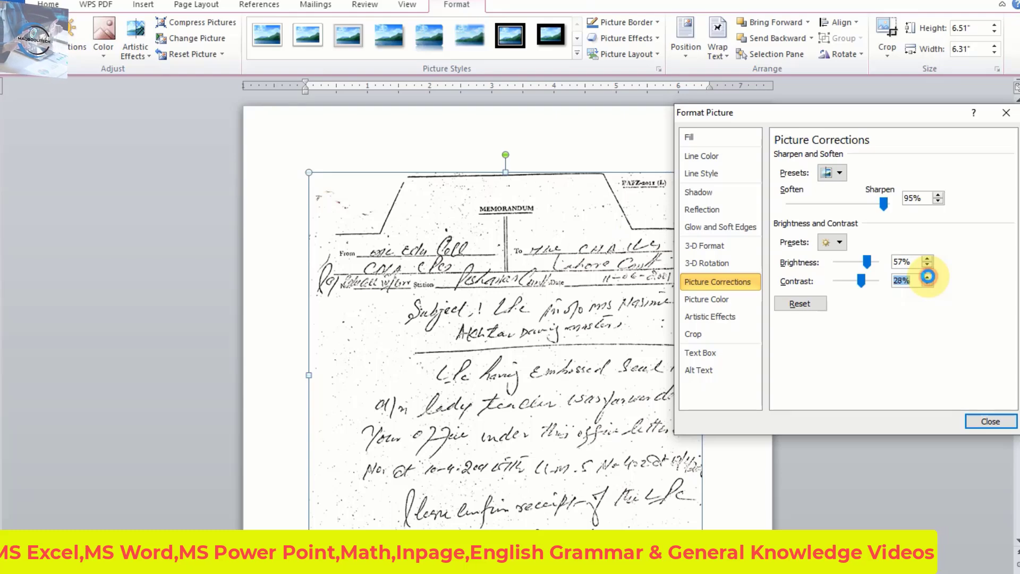
# Lower the scanned memo's contrast step by step to below 0%.
pyautogui.click(929, 283)
pyautogui.click(929, 282)
pyautogui.click(929, 282)
pyautogui.click(930, 282)
pyautogui.click(929, 282)
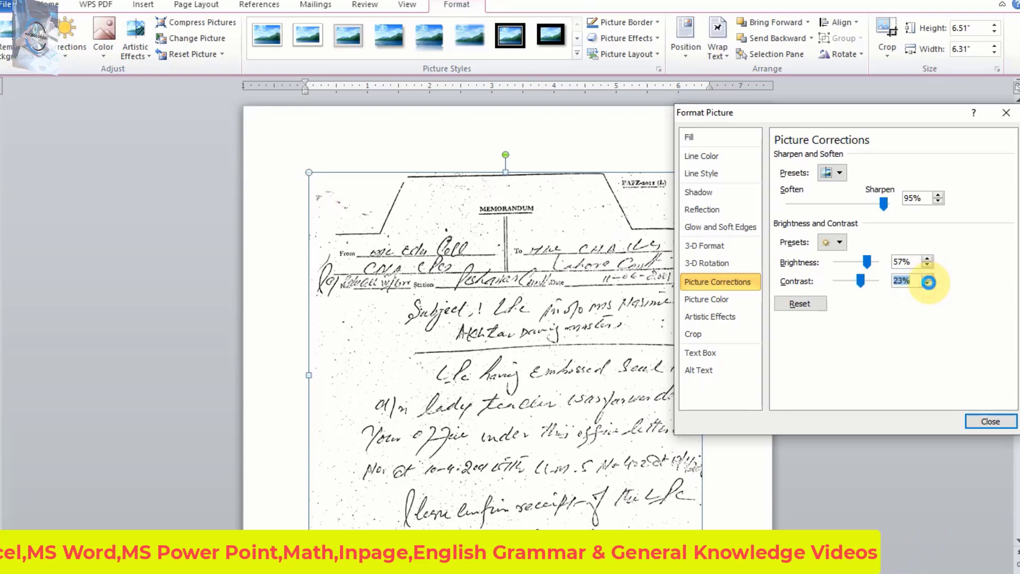
pyautogui.click(929, 282)
pyautogui.click(929, 282)
pyautogui.click(929, 282)
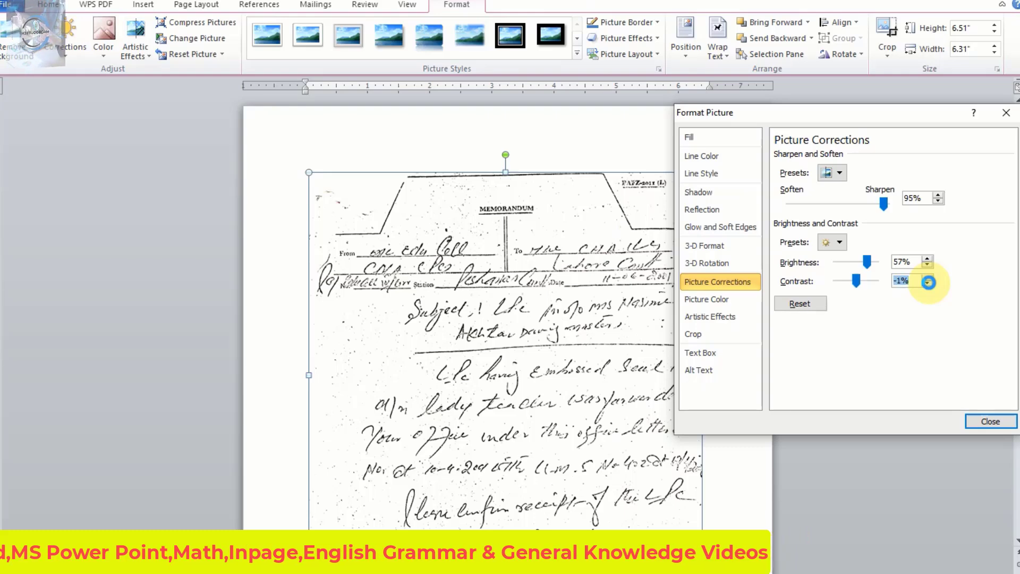
pyautogui.click(929, 282)
pyautogui.click(929, 282)
pyautogui.click(929, 283)
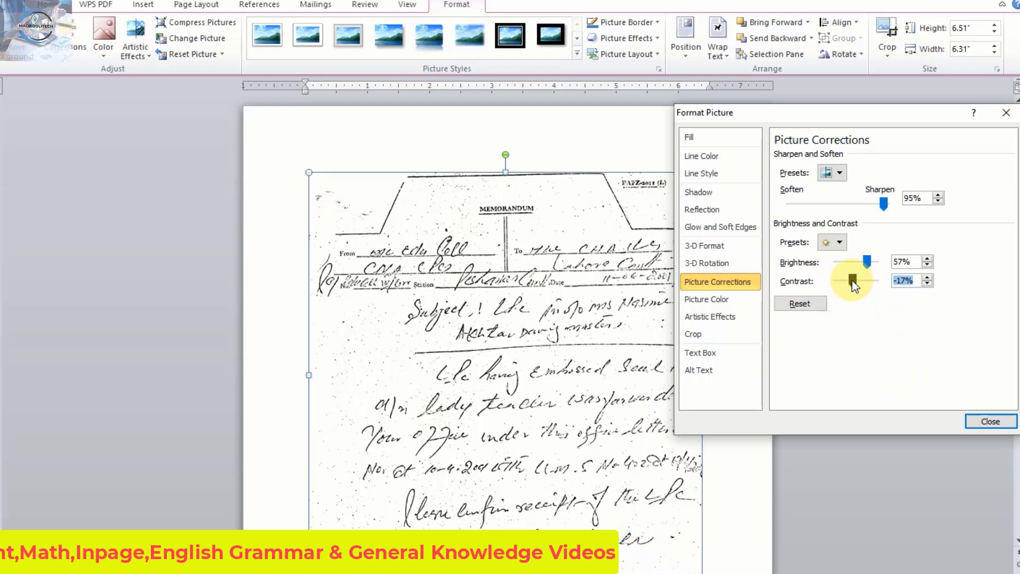
# Set the scanned memo's contrast to 54% and reduce its brightness to about 32%.
pyautogui.moveTo(858, 280); pyautogui.dragTo(872, 287)
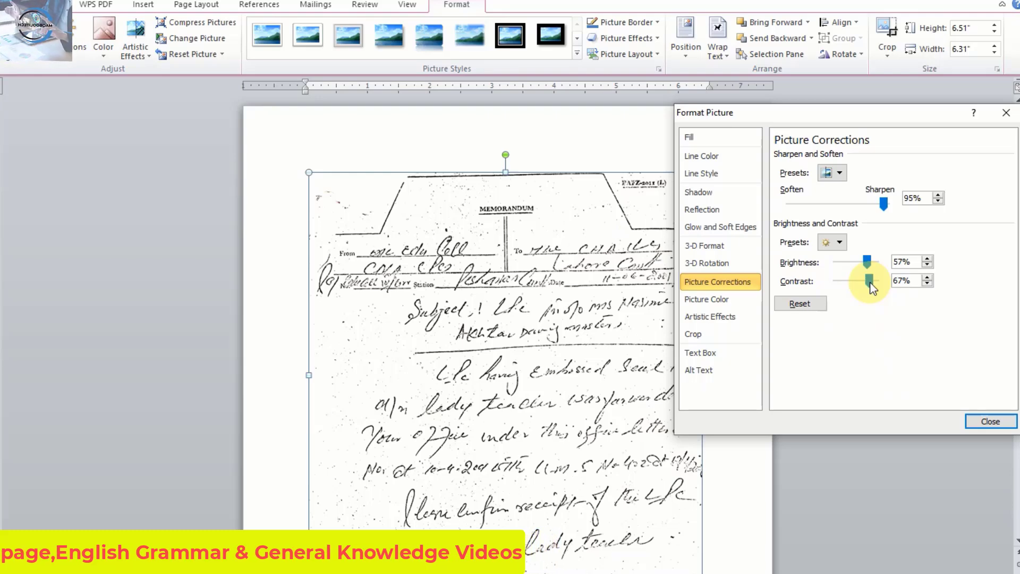
pyautogui.moveTo(872, 288); pyautogui.dragTo(872, 267)
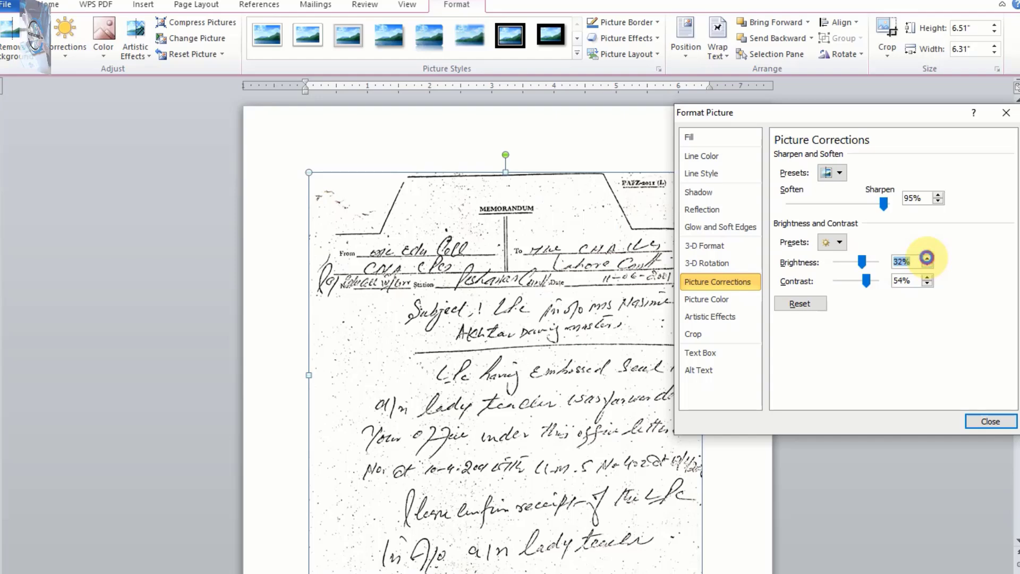
# Raise the scanned memo's brightness gradually to about 83%.
pyautogui.click(926, 257)
pyautogui.click(927, 257)
pyautogui.click(927, 257)
pyautogui.click(926, 257)
pyautogui.click(927, 258)
pyautogui.click(927, 258)
pyautogui.click(927, 257)
pyautogui.click(927, 258)
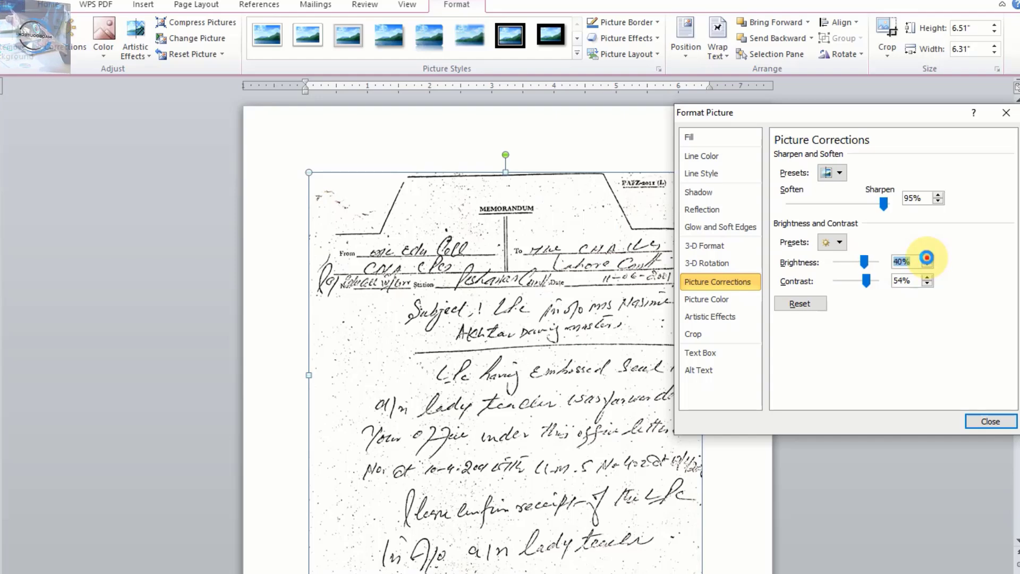
pyautogui.click(927, 257)
pyautogui.click(927, 257)
pyautogui.click(927, 257)
pyautogui.click(927, 257)
pyautogui.click(927, 257)
pyautogui.click(927, 258)
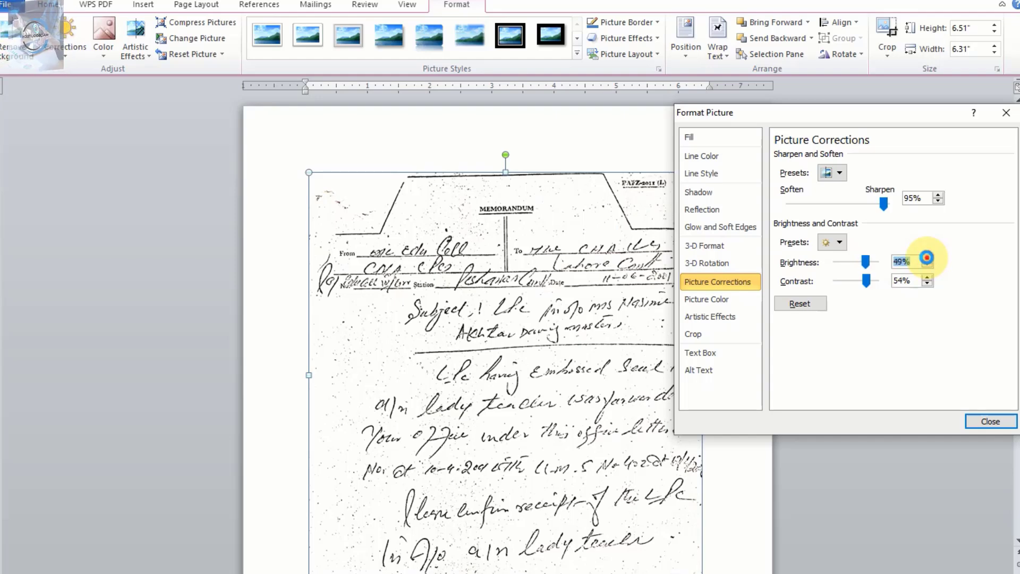
pyautogui.click(927, 258)
pyautogui.click(927, 257)
pyautogui.click(927, 258)
pyautogui.click(927, 258)
pyautogui.click(927, 257)
pyautogui.click(927, 257)
pyautogui.click(927, 258)
pyautogui.click(927, 257)
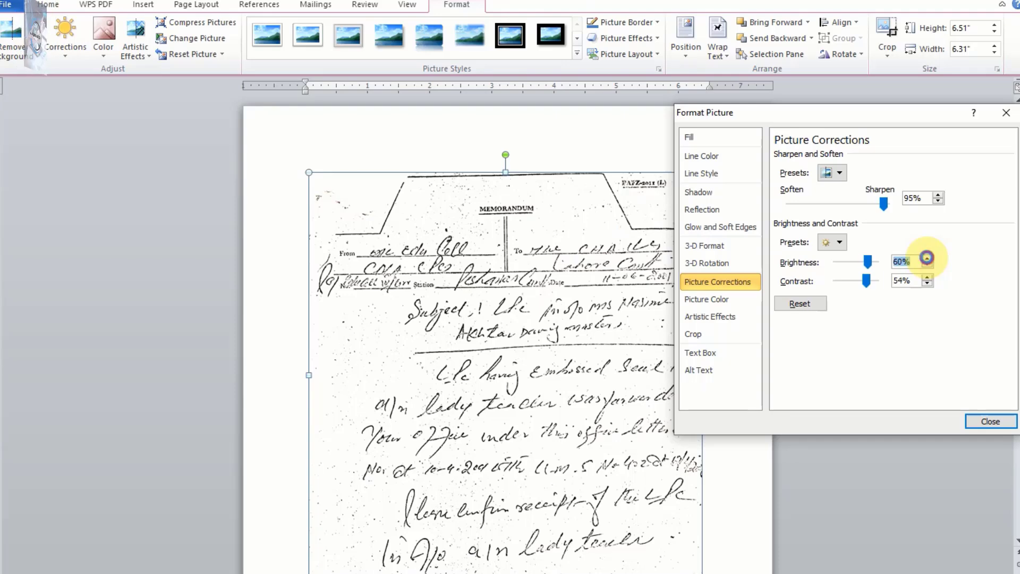
pyautogui.click(927, 257)
pyautogui.click(927, 257)
pyautogui.click(927, 257)
pyautogui.click(927, 257)
pyautogui.click(927, 257)
pyautogui.click(927, 257)
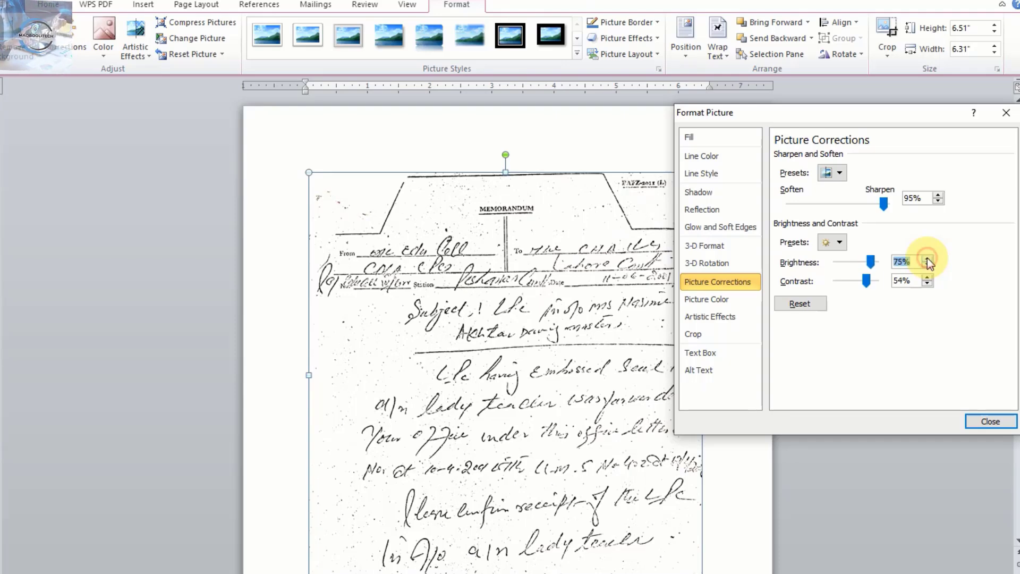
pyautogui.click(927, 257)
pyautogui.click(927, 258)
pyautogui.click(927, 257)
pyautogui.click(926, 257)
pyautogui.click(927, 257)
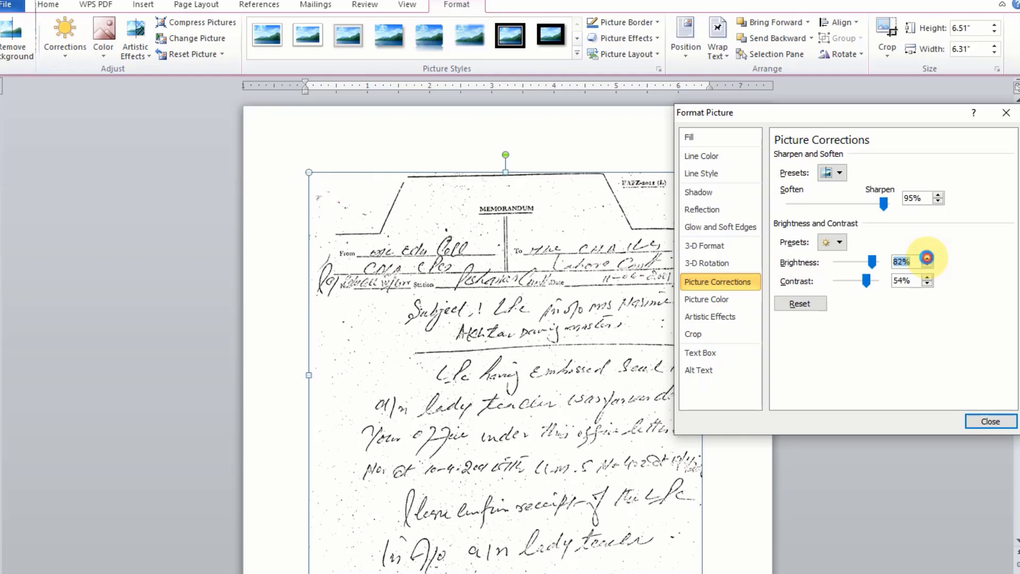
pyautogui.click(927, 257)
# Bring the scanned memo's brightness down to 66% and finish the picture corrections.
pyautogui.click(927, 265)
pyautogui.click(927, 265)
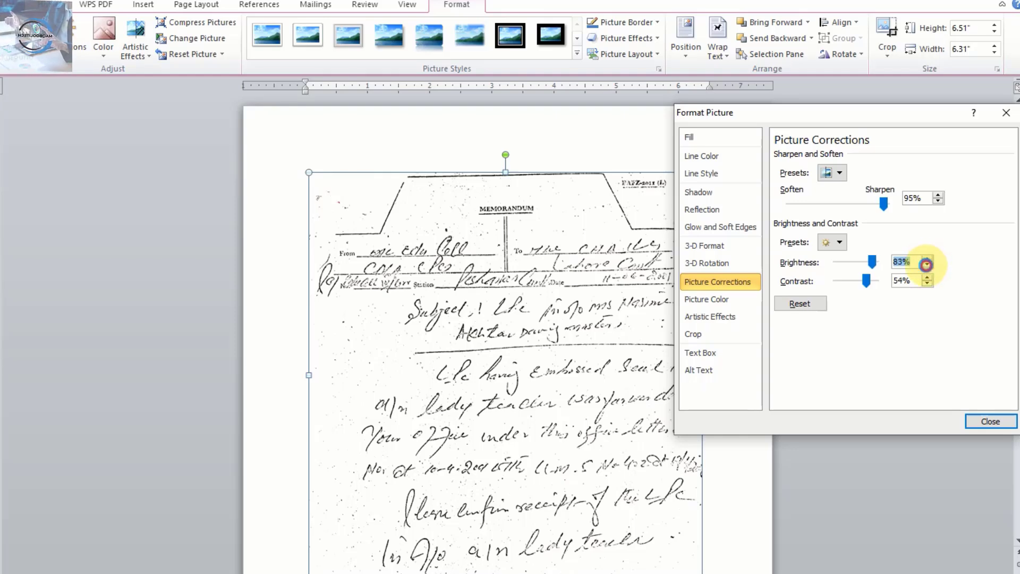
pyautogui.click(927, 265)
pyautogui.click(927, 265)
pyautogui.click(927, 265)
pyautogui.click(927, 266)
pyautogui.click(927, 265)
pyautogui.click(927, 266)
pyautogui.click(927, 265)
pyautogui.click(927, 265)
pyautogui.click(927, 265)
pyautogui.click(927, 266)
pyautogui.click(927, 265)
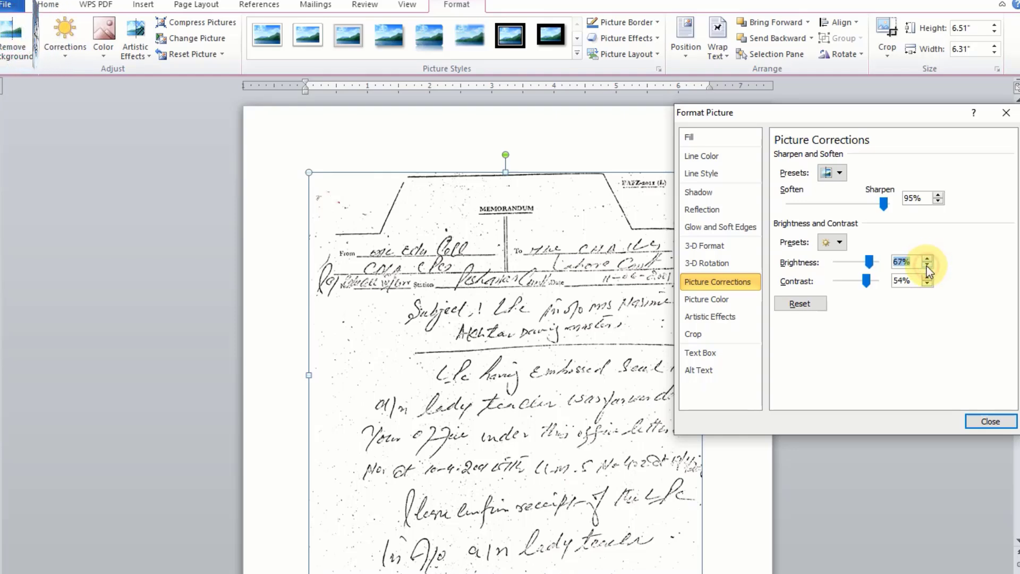
pyautogui.click(927, 265)
pyautogui.click(927, 265)
pyautogui.click(927, 265)
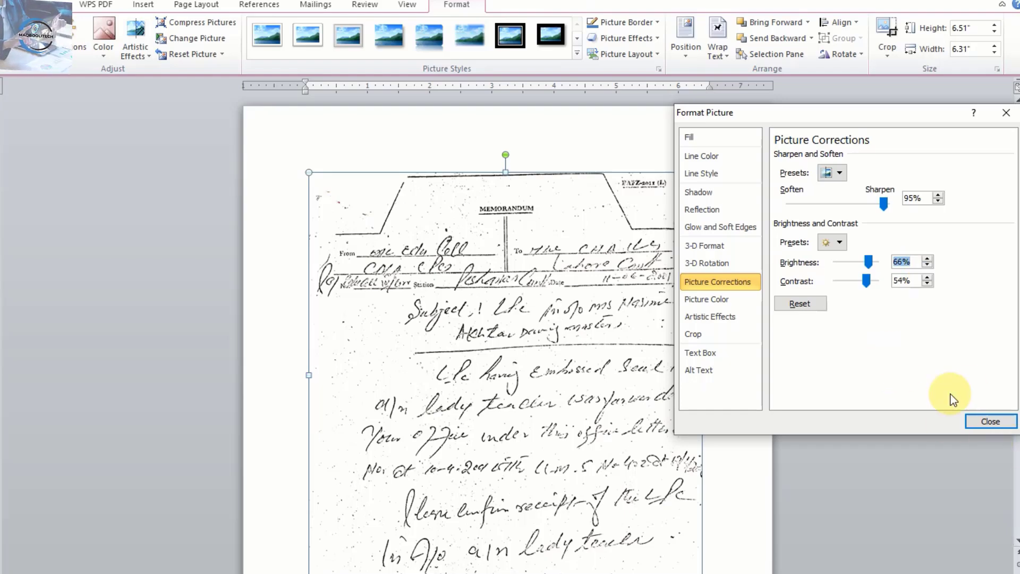
pyautogui.click(991, 421)
# Apply In Front of Text wrapping to the memo picture and move it closer to the page's top-left corner.
pyautogui.scroll(-4, 702, 313)
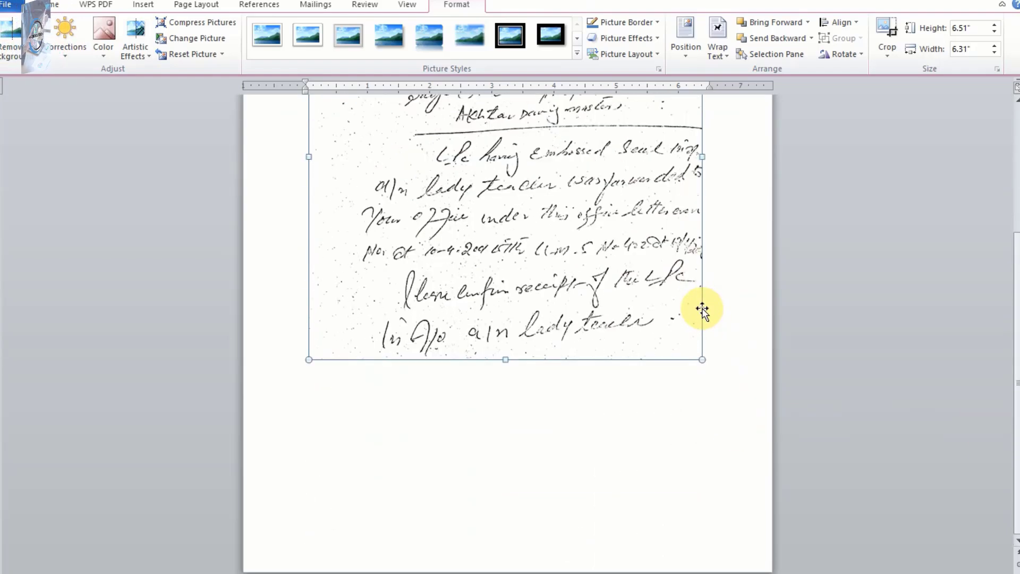
pyautogui.scroll(4, 702, 307)
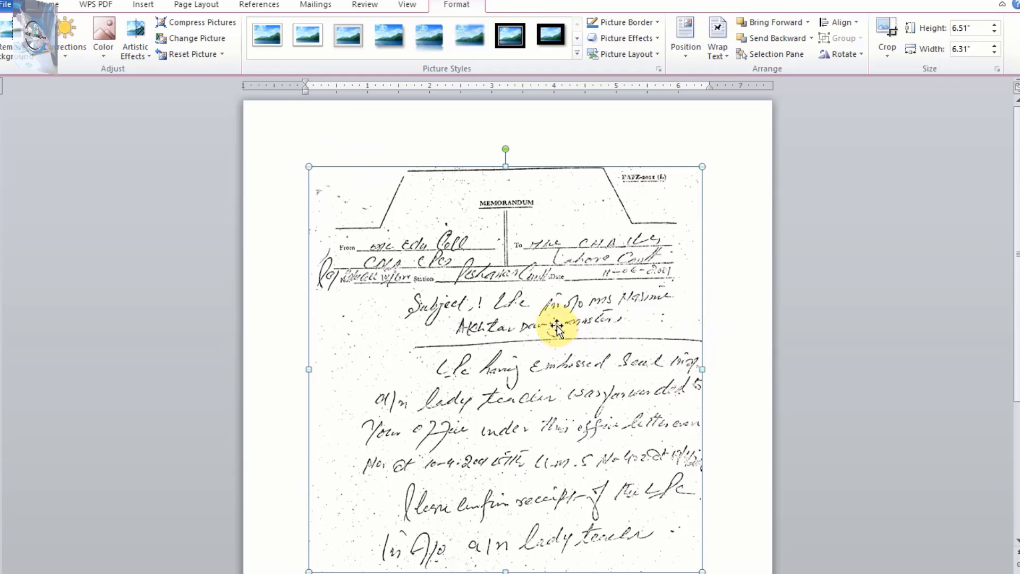
pyautogui.click(722, 56)
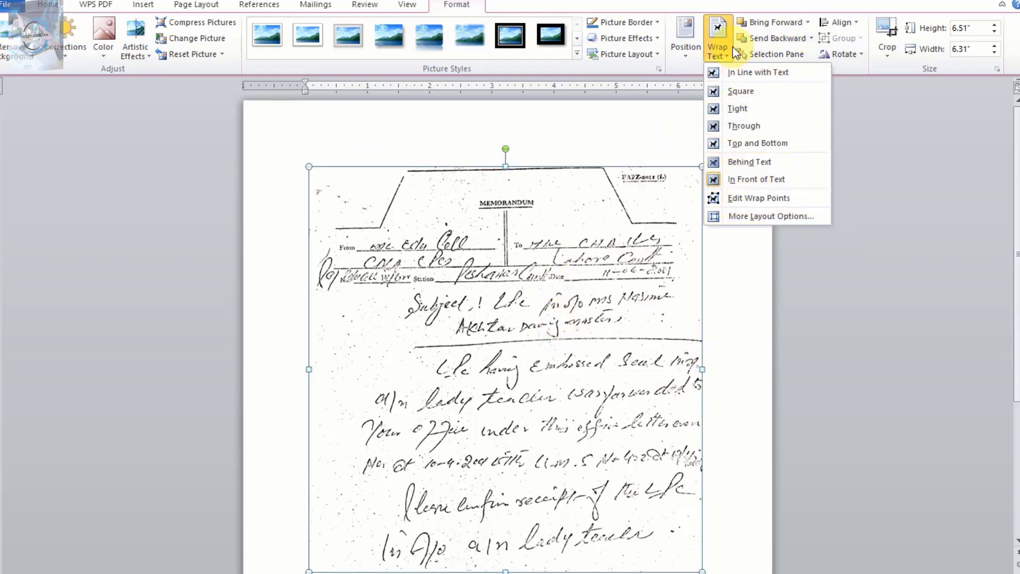
pyautogui.click(762, 181)
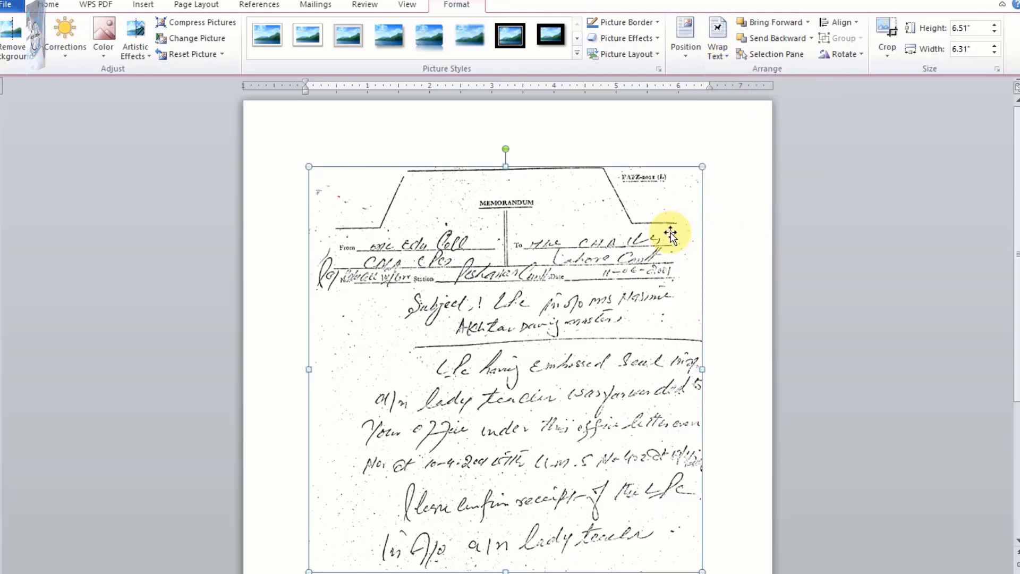
pyautogui.moveTo(672, 228); pyautogui.dragTo(570, 148)
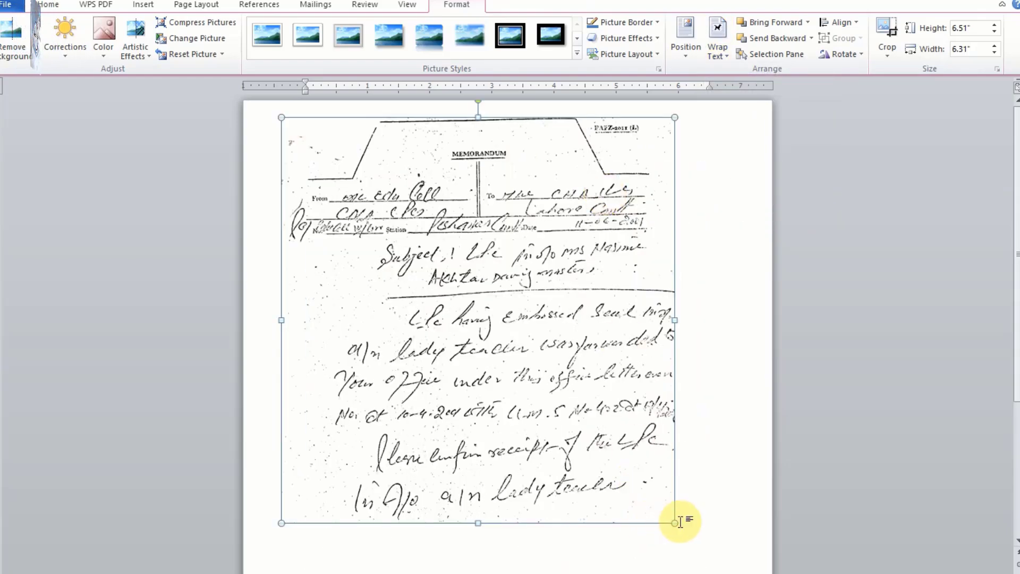
# Enlarge the memo picture proportionally to about 7.94" high by 7.7" wide and shift it slightly left on the page.
pyautogui.moveTo(679, 519); pyautogui.dragTo(688, 564)
pyautogui.scroll(1, 694, 432)
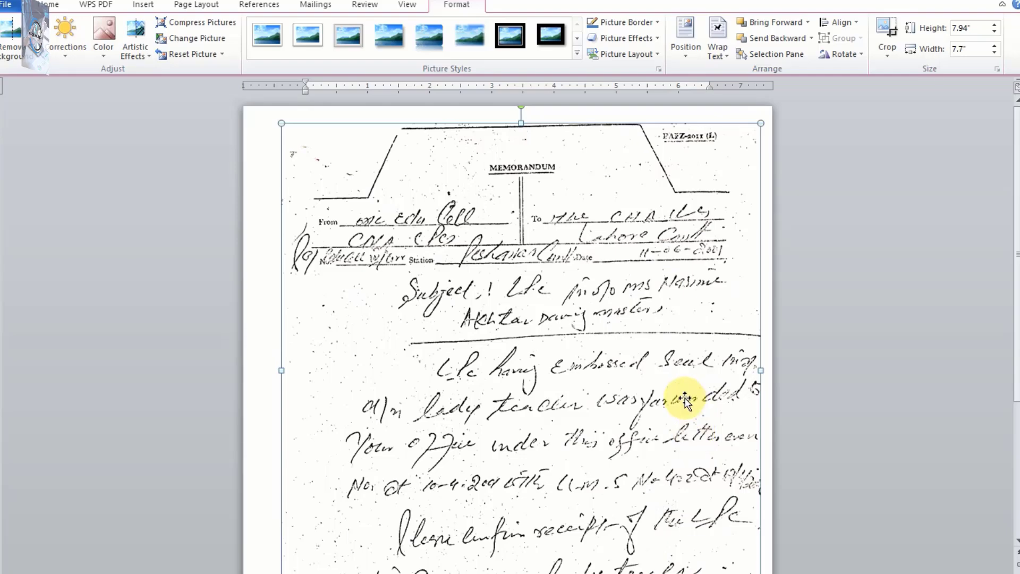
pyautogui.moveTo(589, 357); pyautogui.dragTo(578, 358)
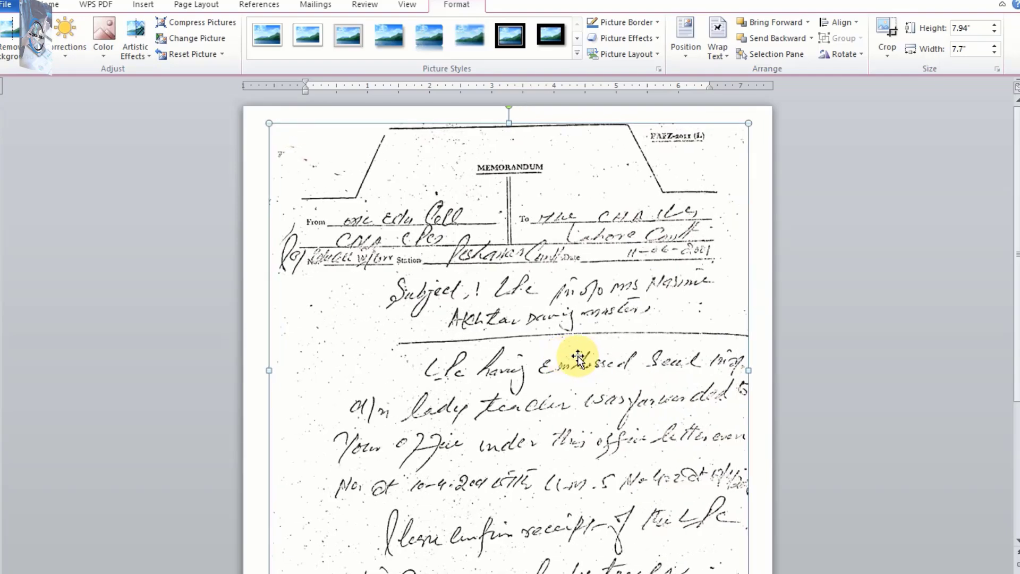
# Nudge the enlarged memo picture left and right in small increments to centre it between the page edges.
pyautogui.scroll(-7, 579, 355)
pyautogui.scroll(7, 580, 355)
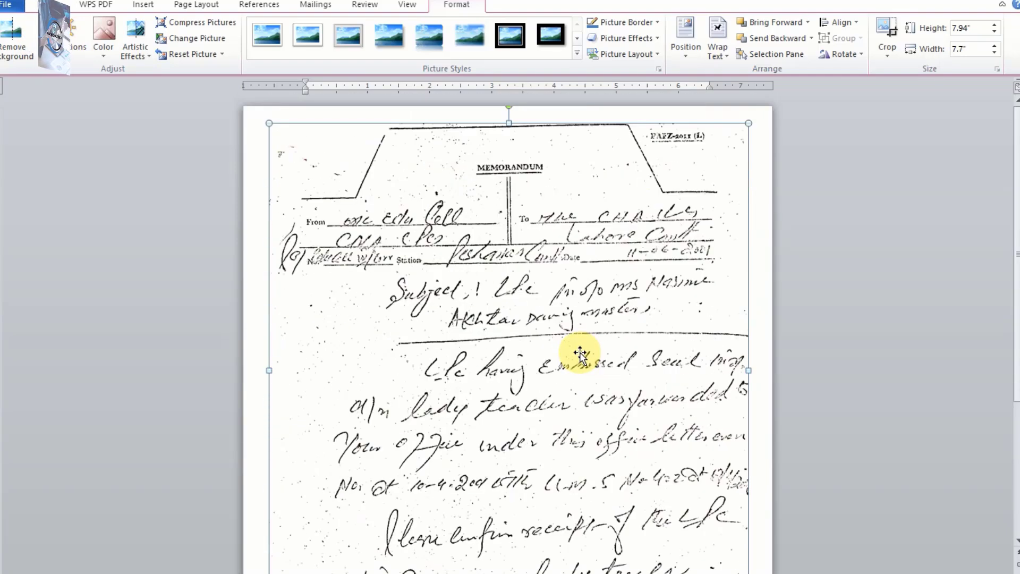
pyautogui.press('Left')
pyautogui.press('Left')
pyautogui.press('Left')
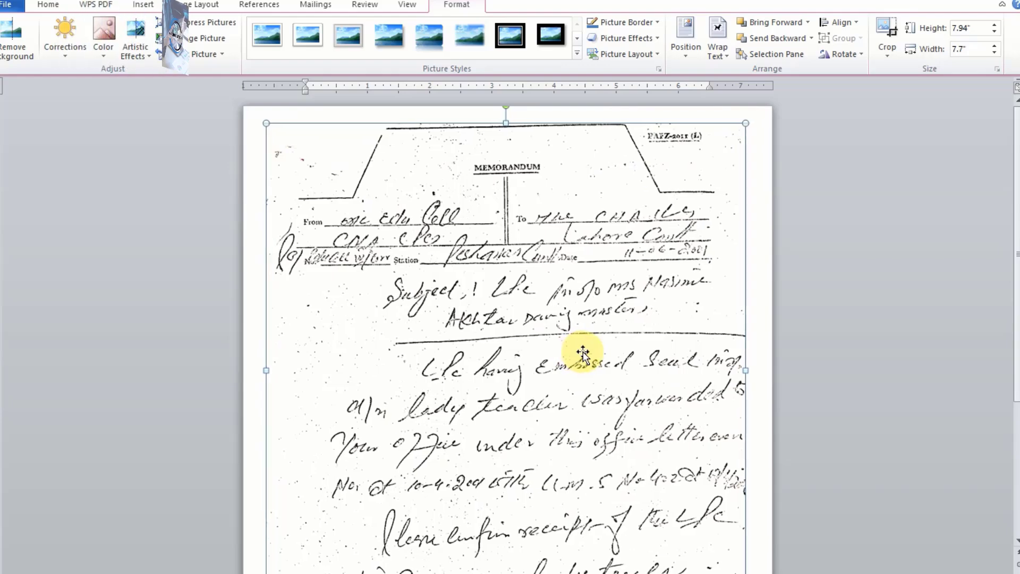
pyautogui.press('Right')
pyautogui.press('Right')
pyautogui.press('Right')
pyautogui.press('Right')
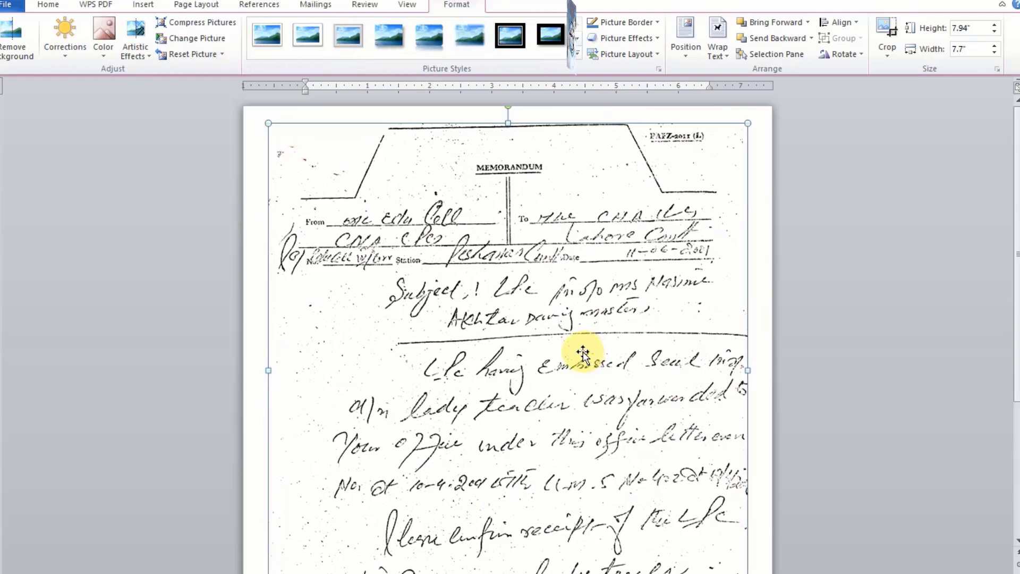
pyautogui.scroll(-5, 579, 399)
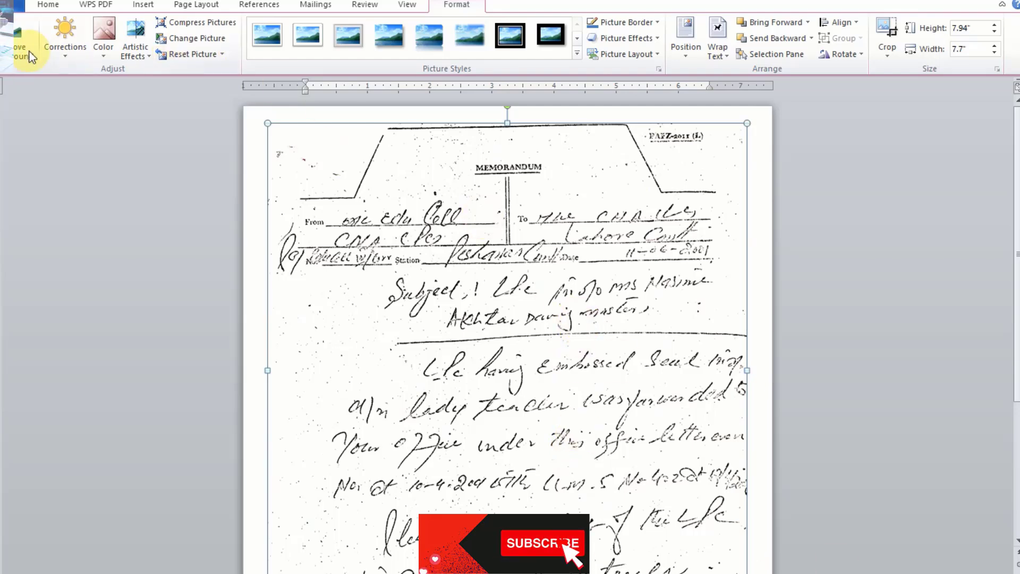
# Start saving the document as a Word Document and enter the file name Scan Document 1.
pyautogui.click(16, 5)
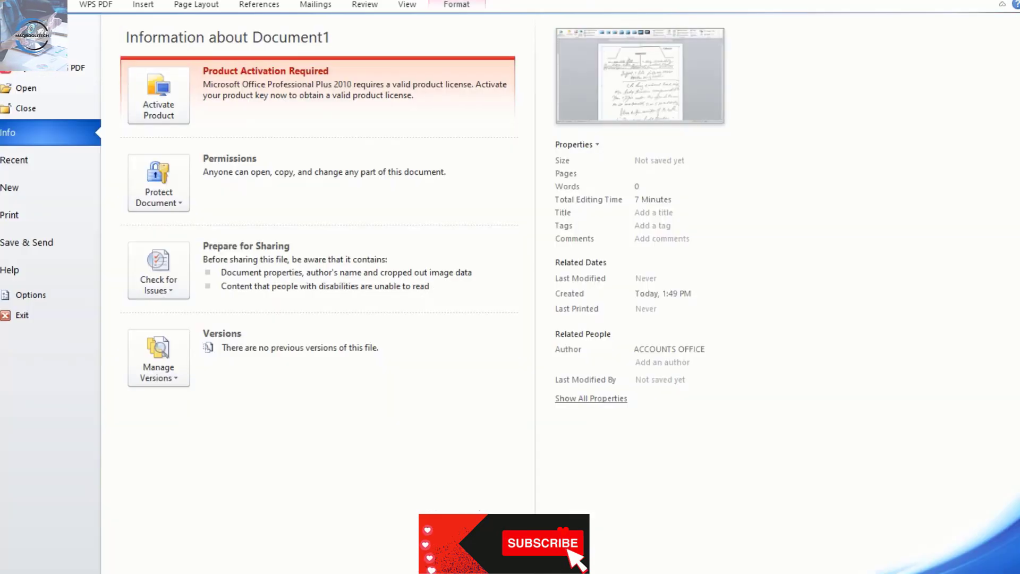
pyautogui.click(21, 53)
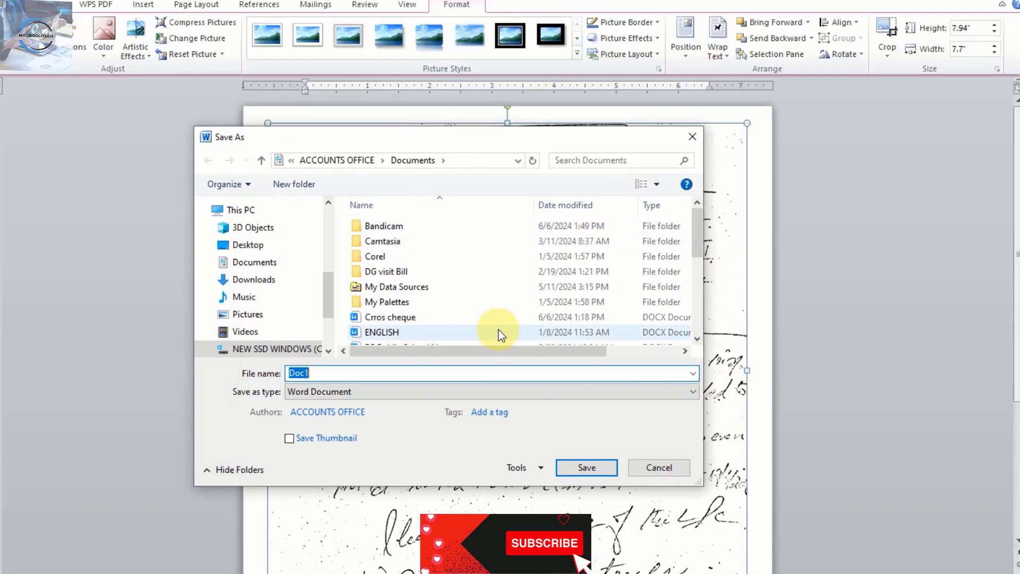
pyautogui.write('Sa')
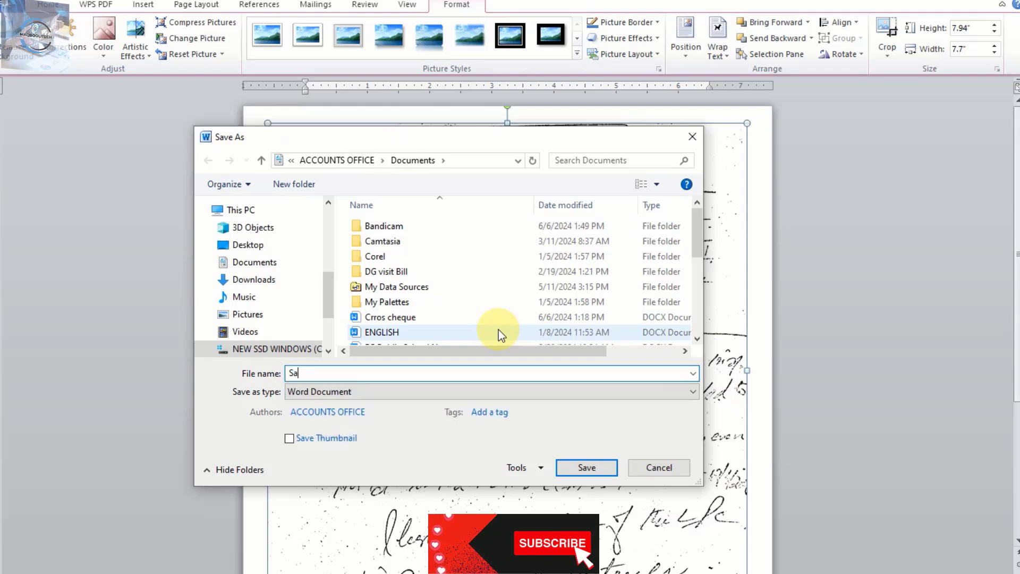
pyautogui.write('c')
pyautogui.press('BackSpace')
pyautogui.press('BackSpace')
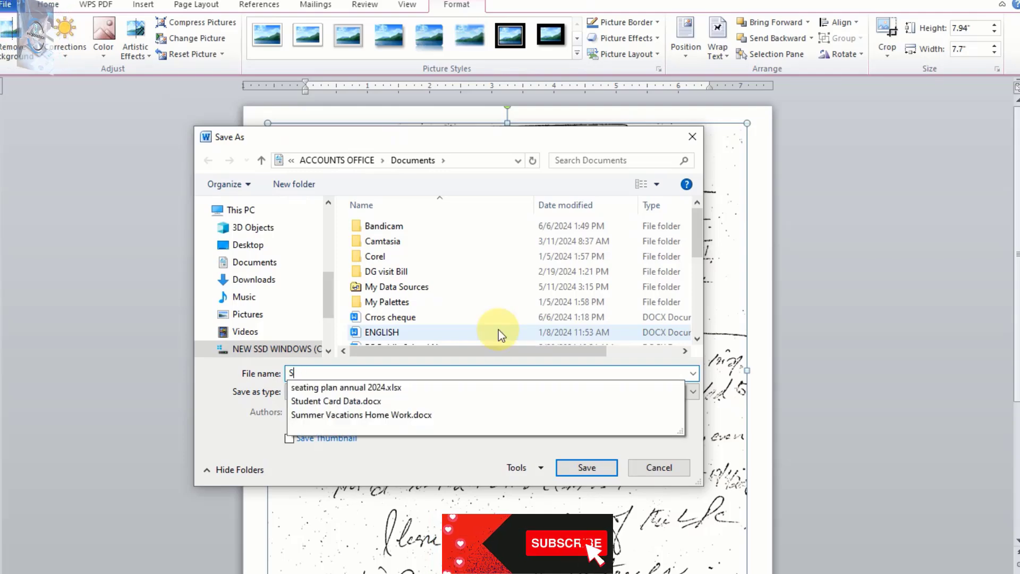
pyautogui.write('can')
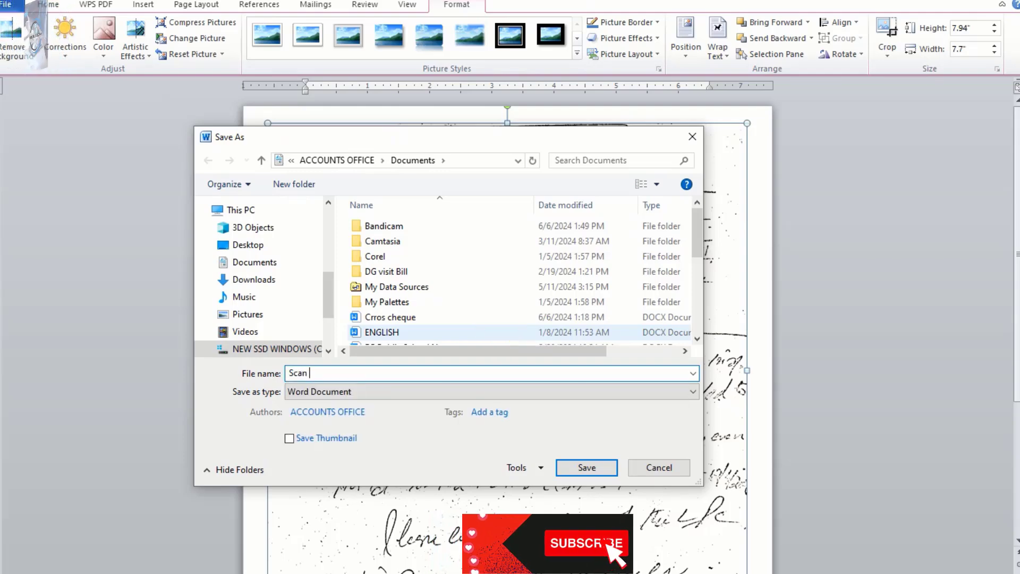
pyautogui.write(' Do')
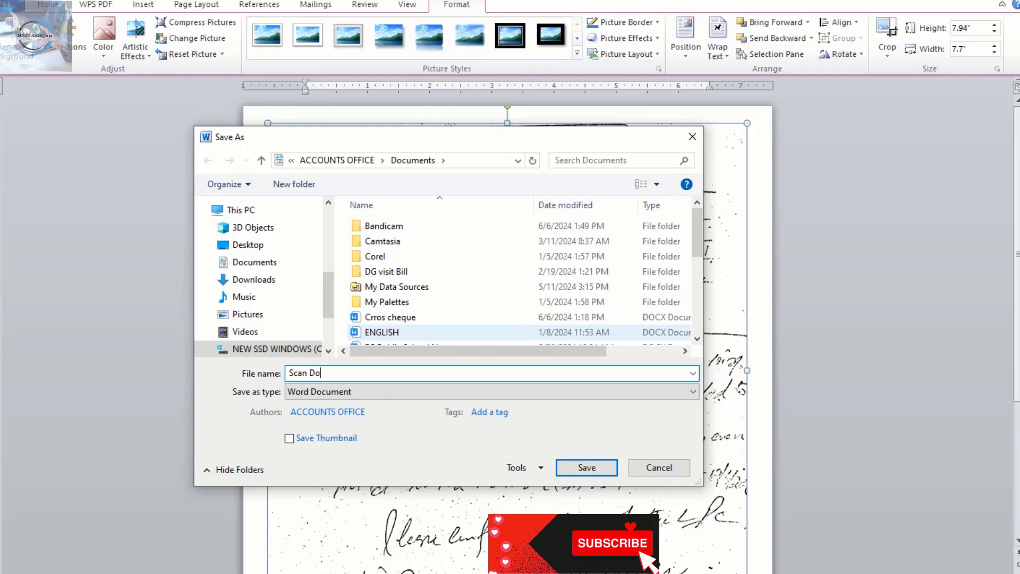
pyautogui.write('cument 1')
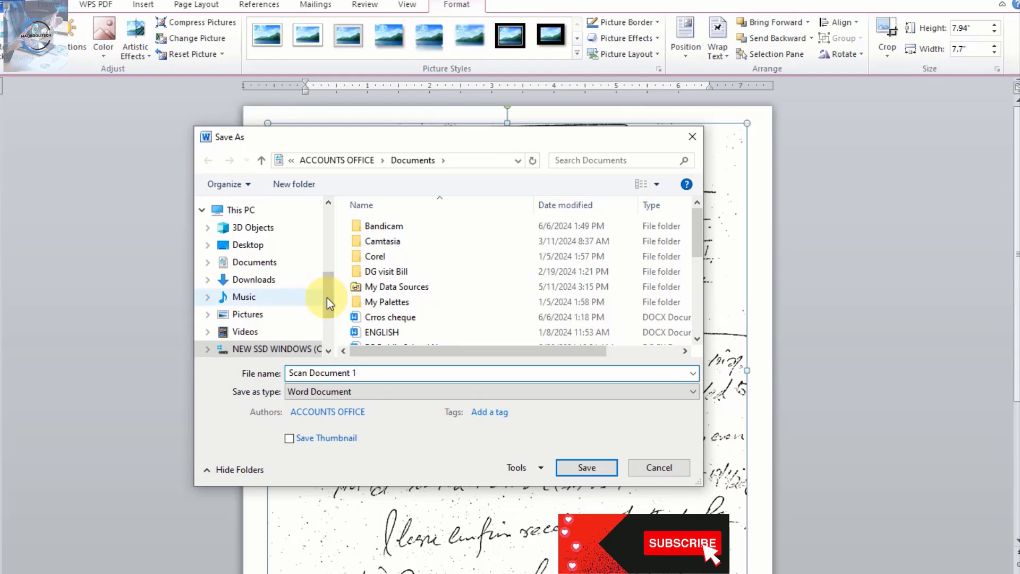
# Choose the Desktop as the save location and save the document there.
pyautogui.moveTo(327, 298); pyautogui.dragTo(326, 244)
pyautogui.scroll(-3, 325, 244)
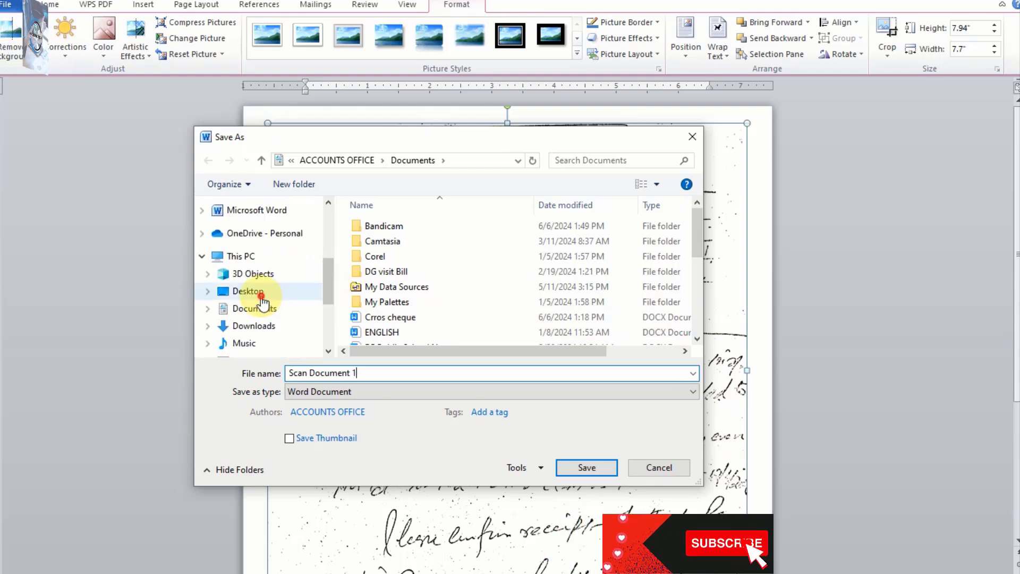
pyautogui.click(247, 292)
pyautogui.click(611, 468)
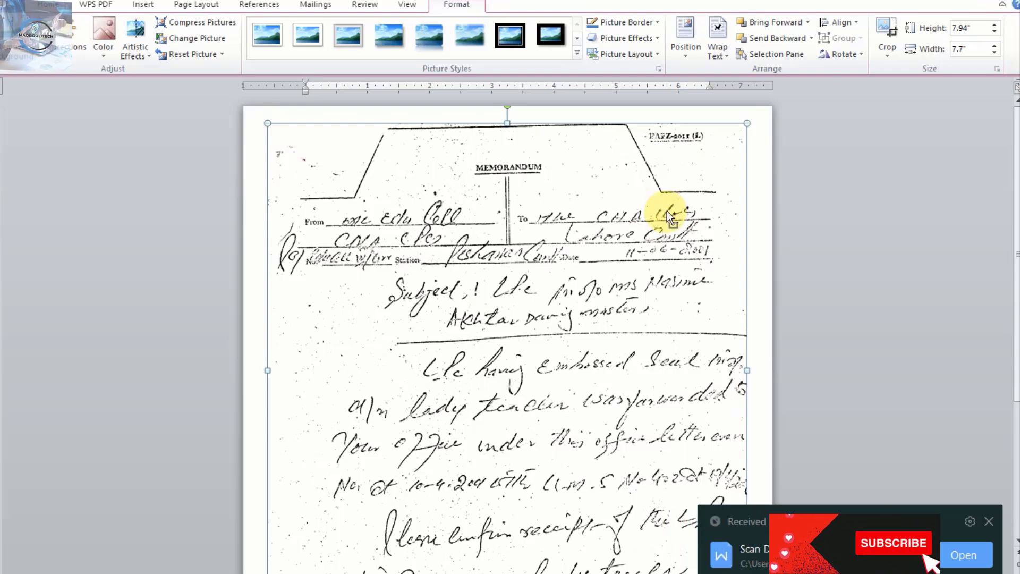
# Print page 1 of the document as one copy on the HP LaserJet Pro MFP M127-M128 printer.
pyautogui.hotkey('ctrl', 'p')
pyautogui.click(176, 231)
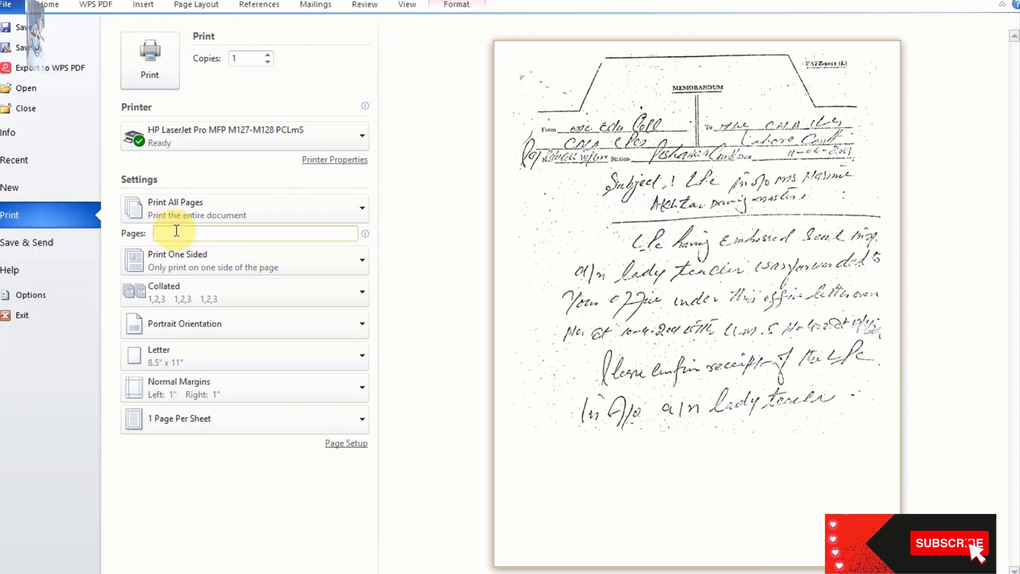
pyautogui.write('1')
pyautogui.click(139, 50)
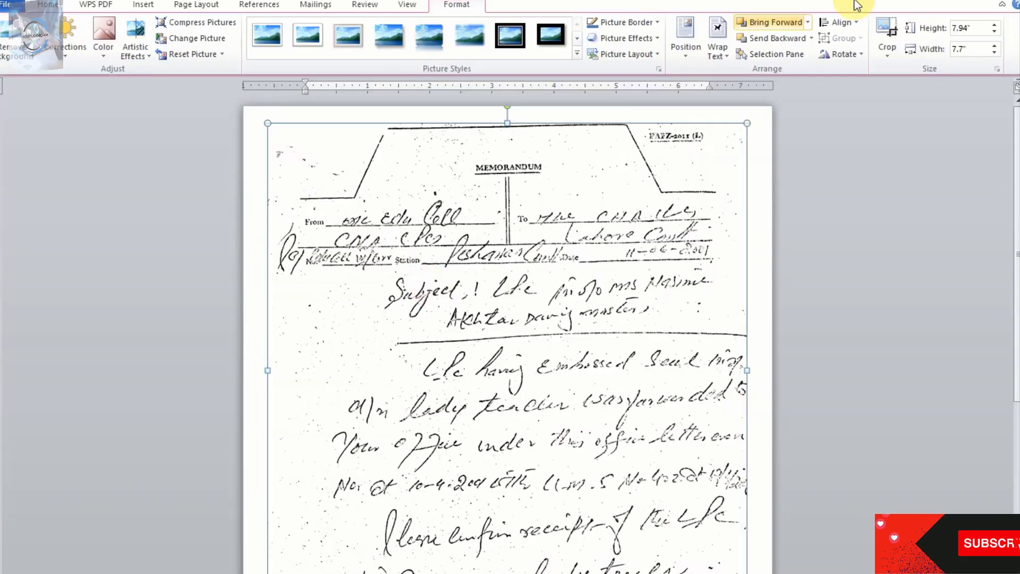